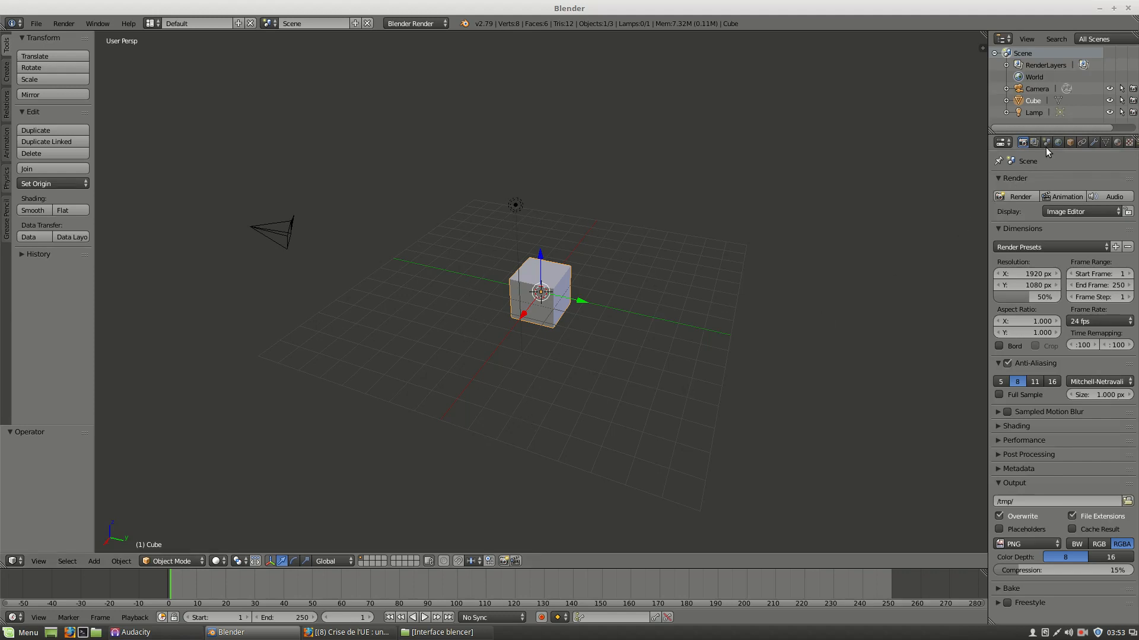
Inspect the scene's units settings, then return to the render properties.
{"action": "left_click", "coordinate": [1046, 142]}
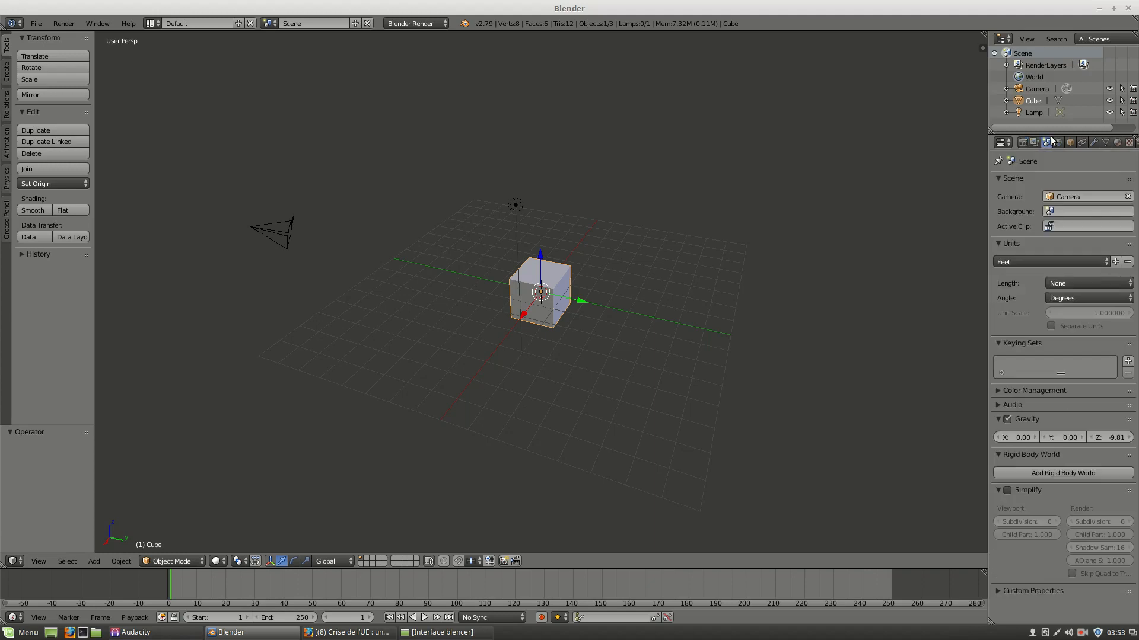
{"action": "left_click", "coordinate": [1036, 262]}
{"action": "left_click", "coordinate": [1035, 258]}
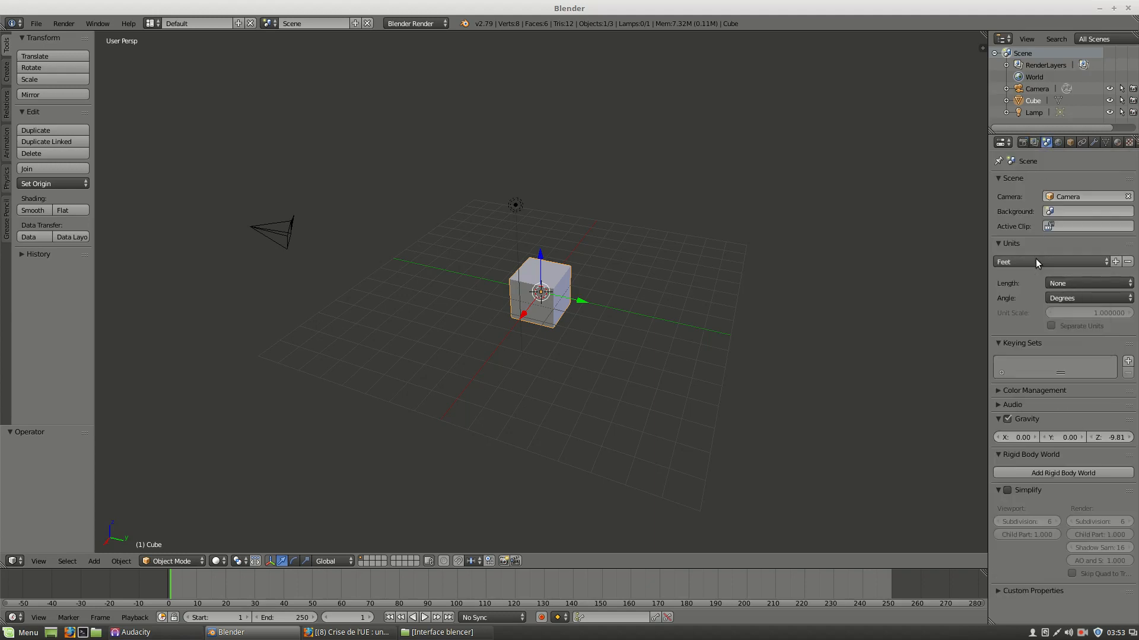
{"action": "left_click", "coordinate": [1023, 142]}
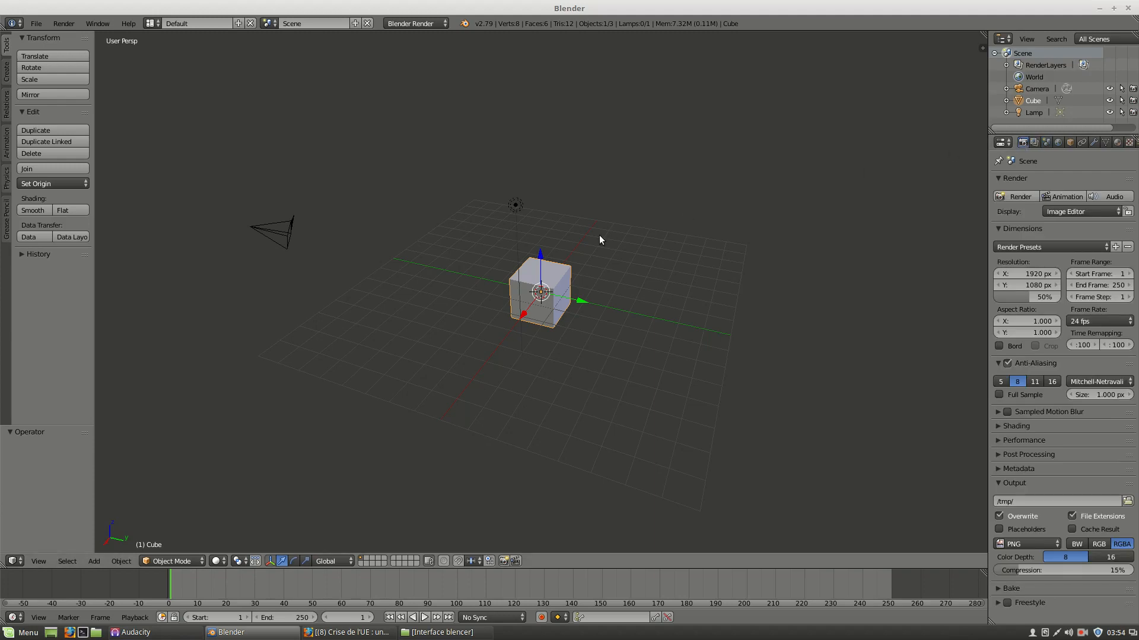
Select the lamp and switch the viewport shading to Texture.
{"action": "right_click", "coordinate": [517, 207]}
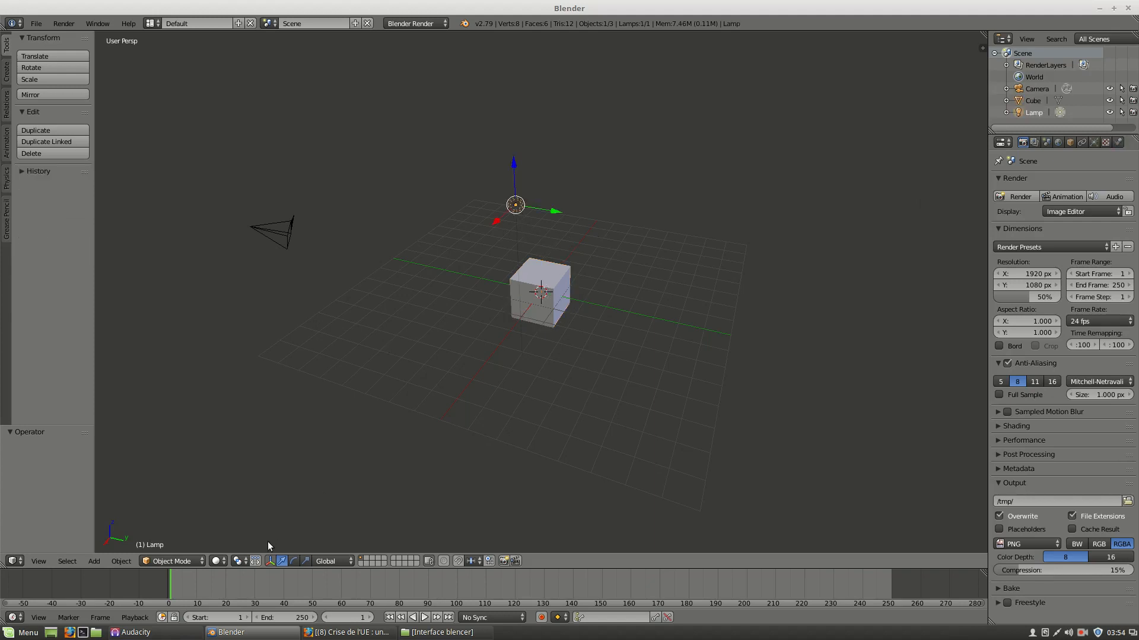
{"action": "left_click", "coordinate": [220, 561]}
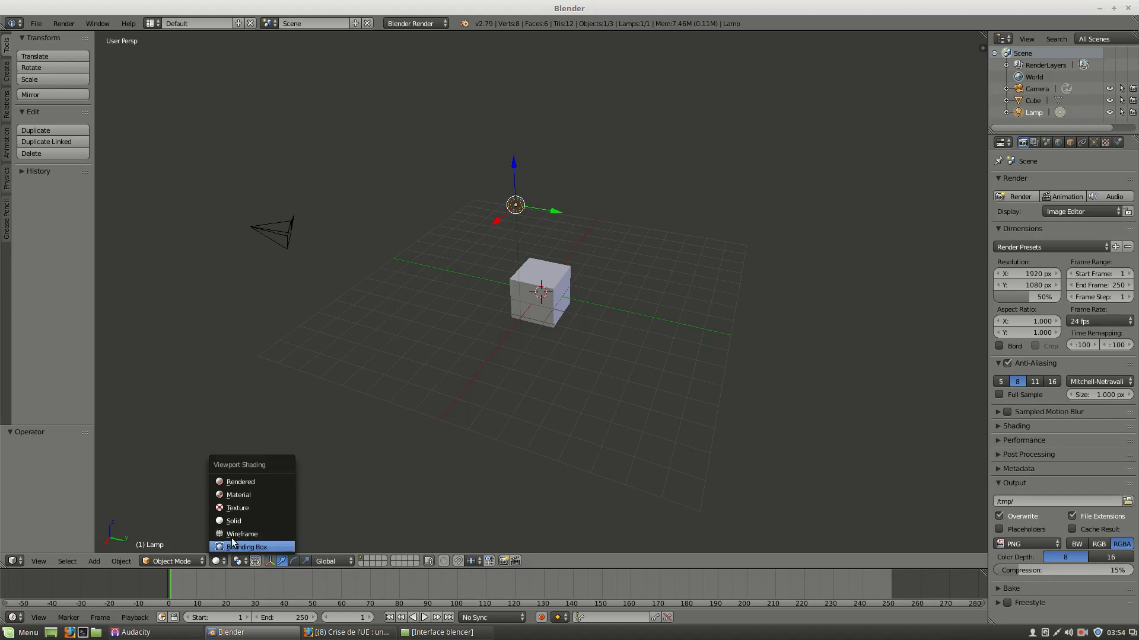
{"action": "left_click", "coordinate": [239, 509]}
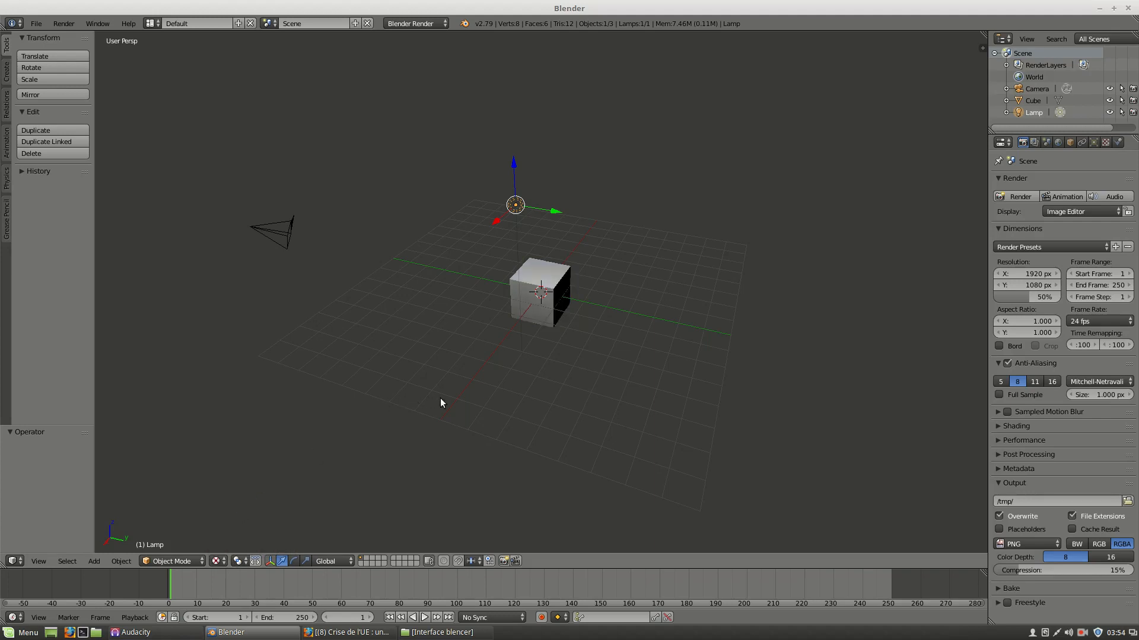
{"action": "key", "text": "g"}
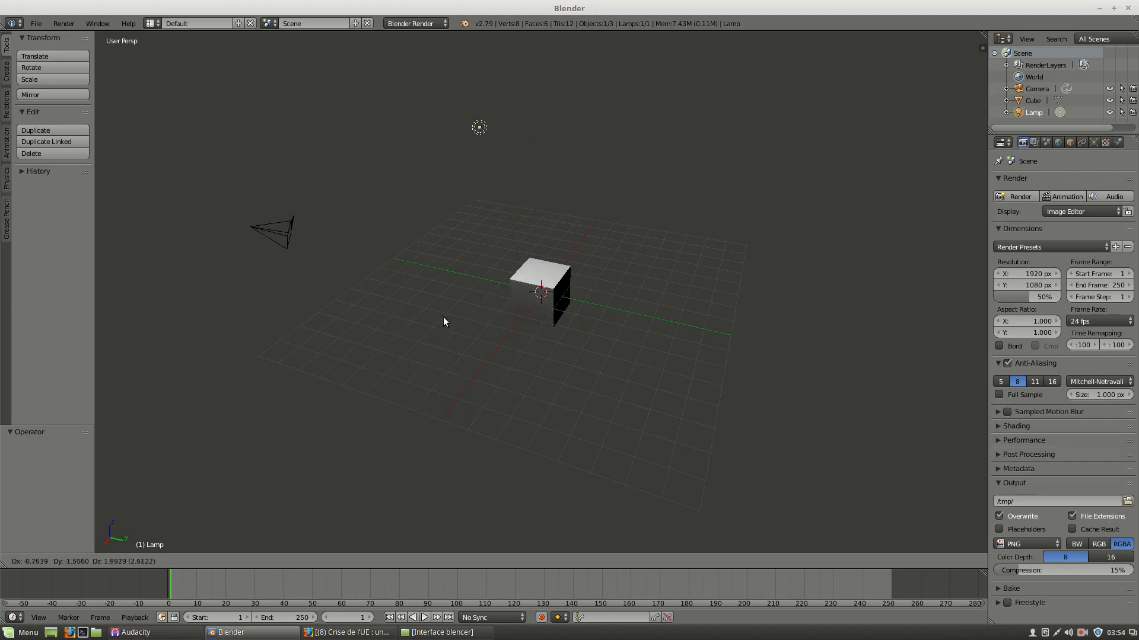
{"action": "key", "text": "Escape"}
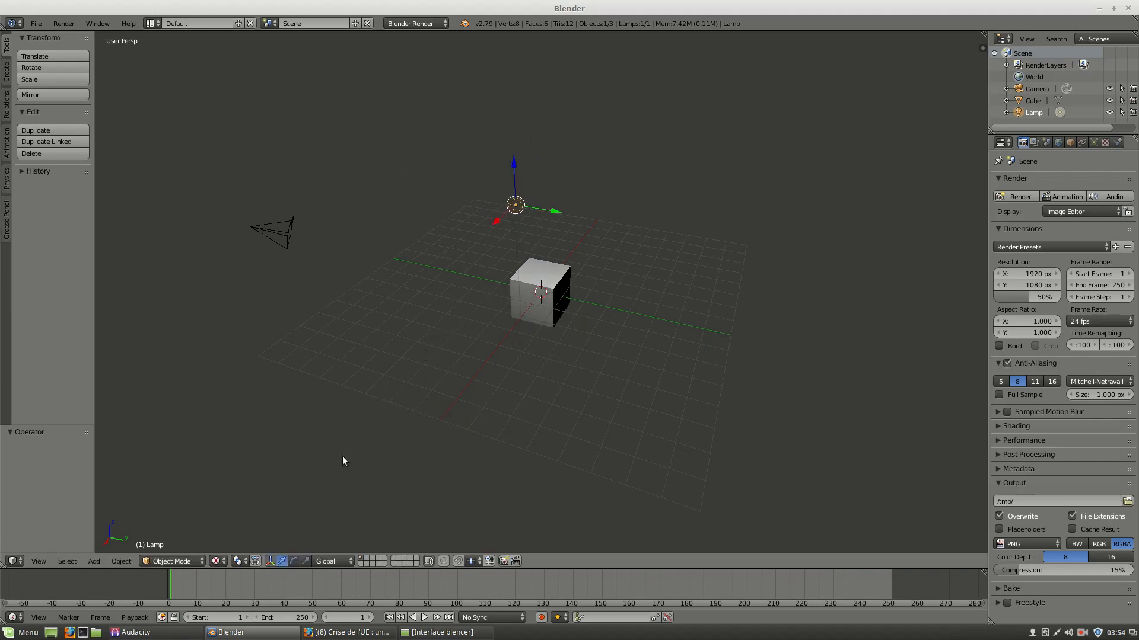
{"action": "left_click", "coordinate": [237, 561]}
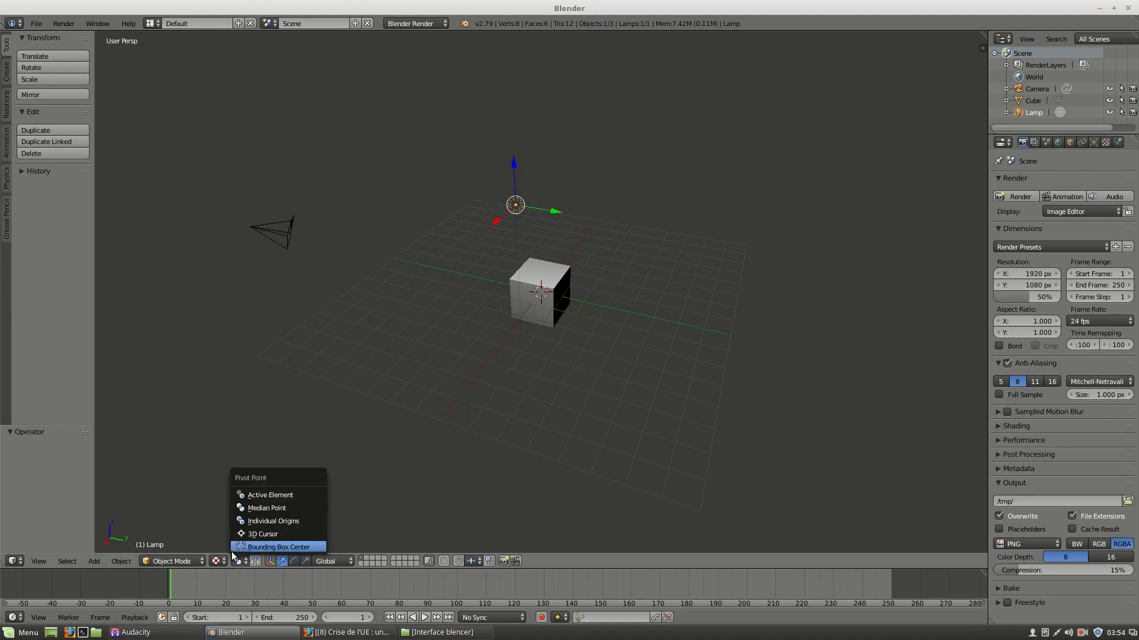
Switch the viewport shading back to Solid.
{"action": "left_click", "coordinate": [223, 561]}
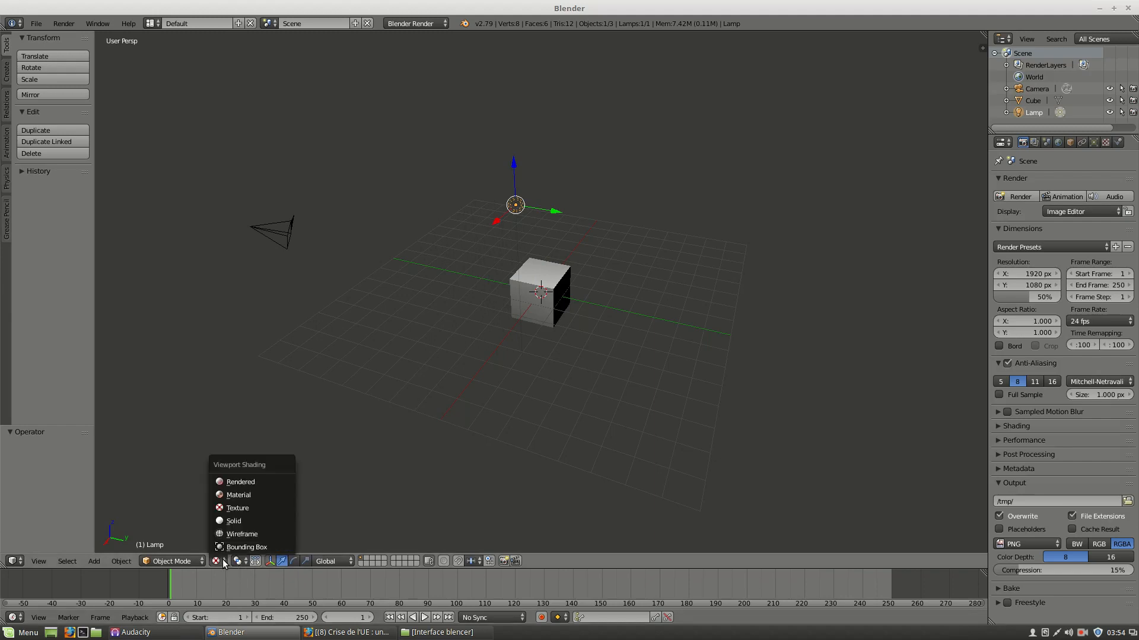
{"action": "left_click", "coordinate": [231, 521]}
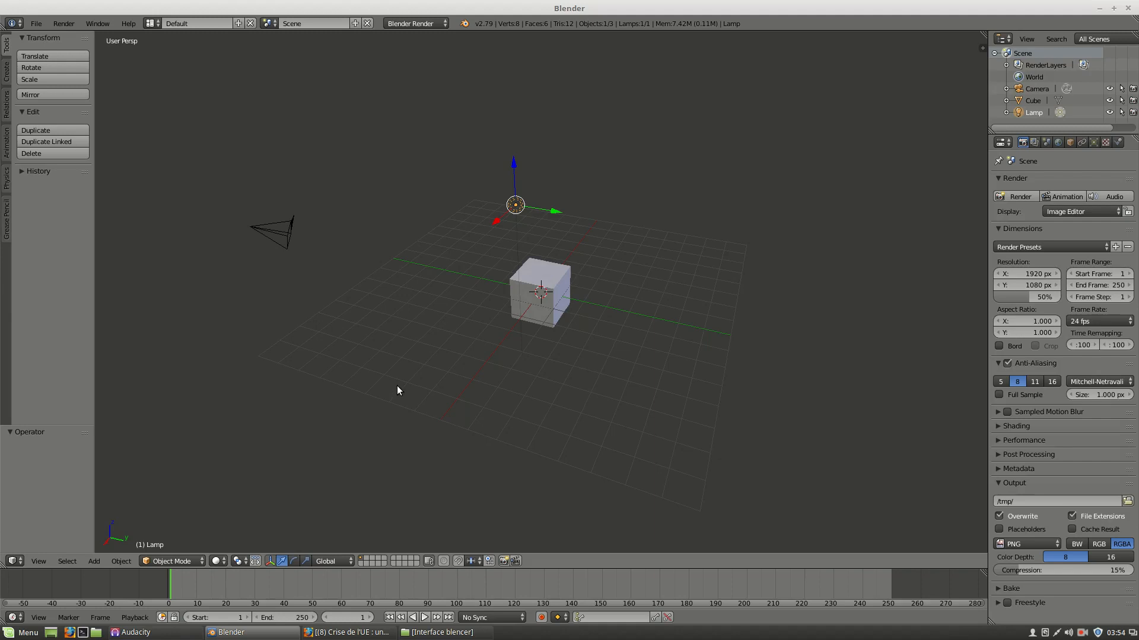
Place the 3D cursor on the grid in front of the default cube.
{"action": "left_click", "coordinate": [601, 352]}
{"action": "left_click", "coordinate": [651, 282]}
{"action": "left_click", "coordinate": [666, 346]}
{"action": "left_click", "coordinate": [604, 399]}
{"action": "left_click", "coordinate": [514, 399]}
Add a cube mesh at the 3D cursor and delete it again.
{"action": "key", "text": "shift+a"}
{"action": "mouse_move", "coordinate": [514, 400]}
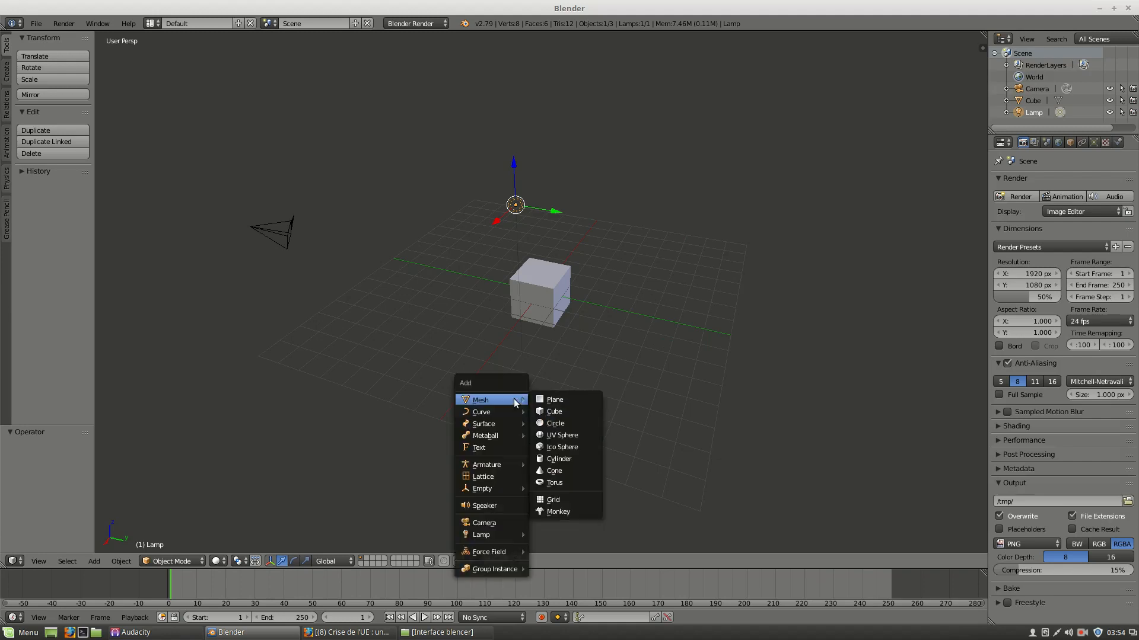
{"action": "left_click", "coordinate": [567, 414]}
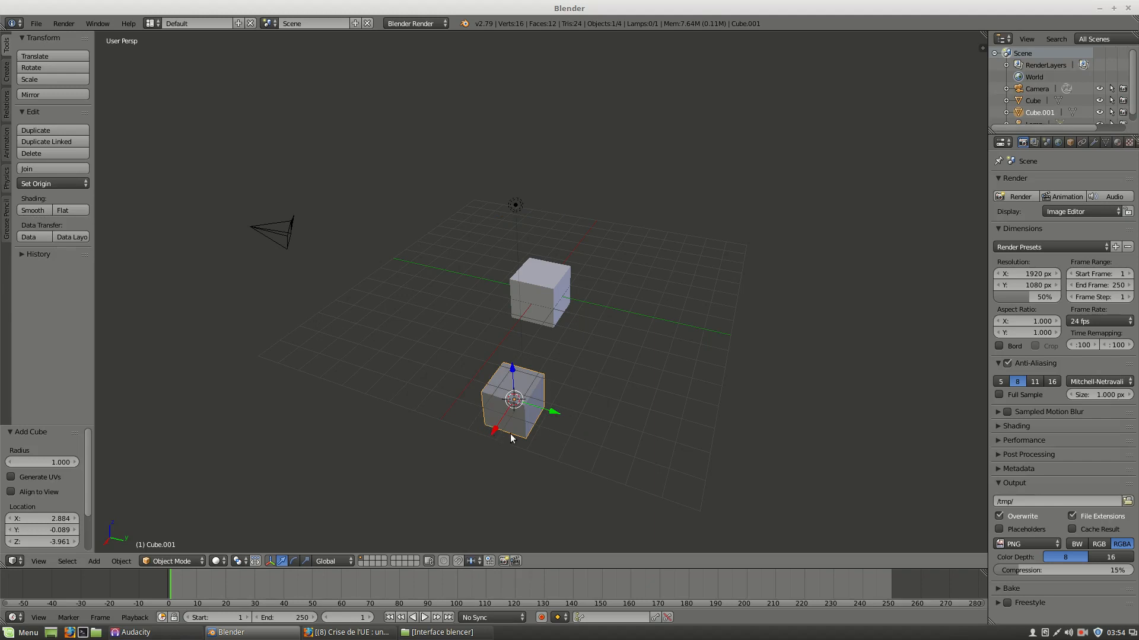
{"action": "key", "text": "x"}
{"action": "left_click", "coordinate": [536, 433]}
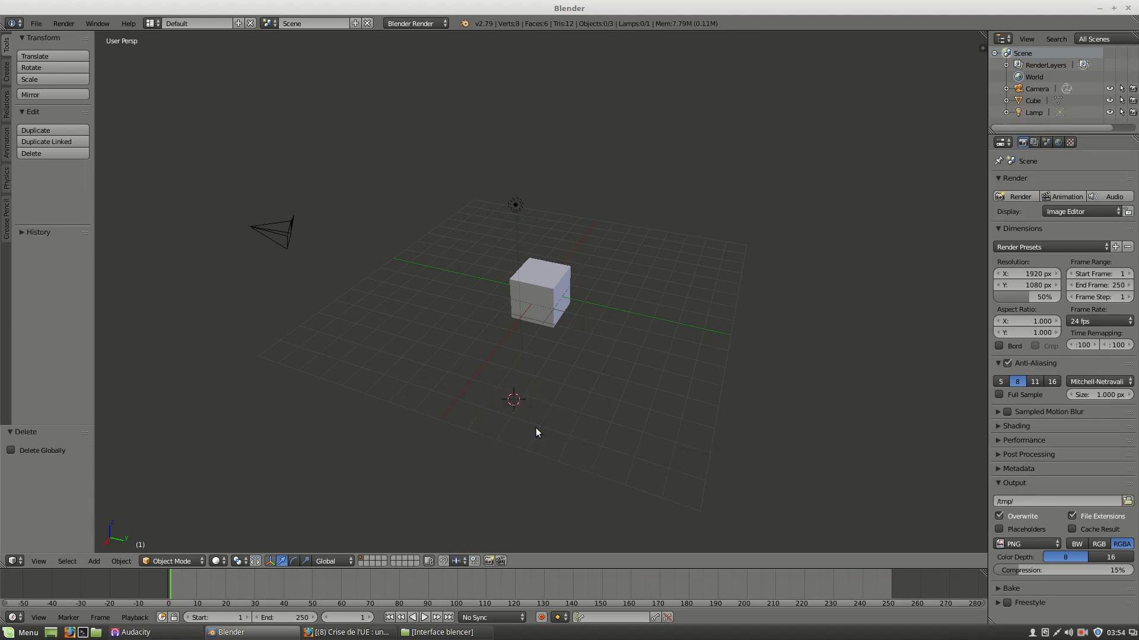
Select the camera, switch to camera view, and render an image of the scene.
{"action": "right_click", "coordinate": [247, 231]}
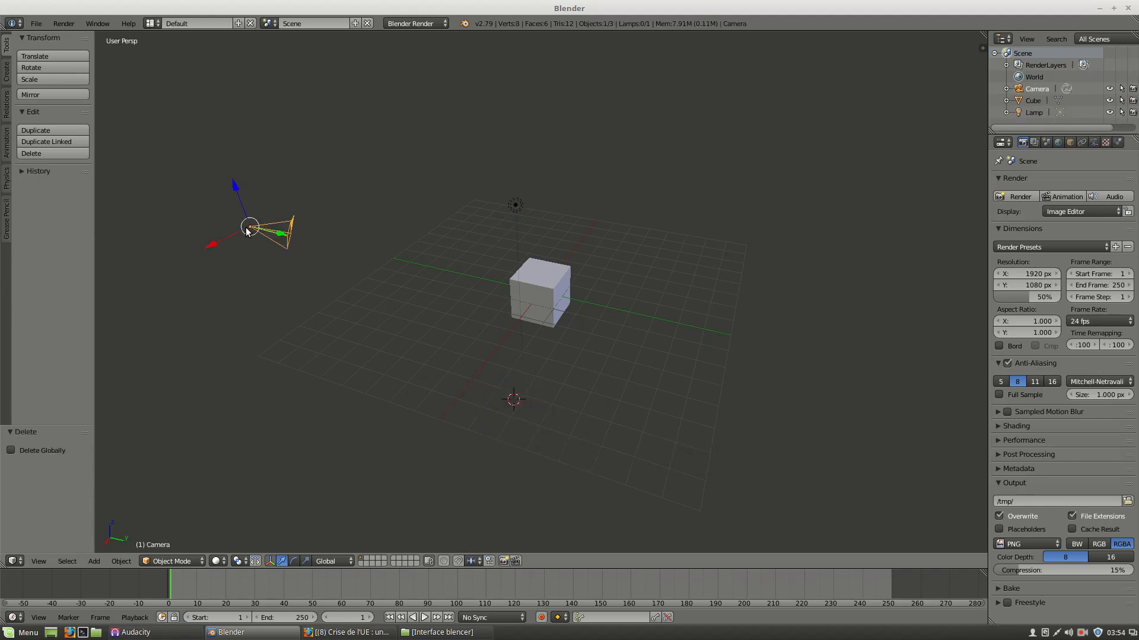
{"action": "key", "text": "KP_0"}
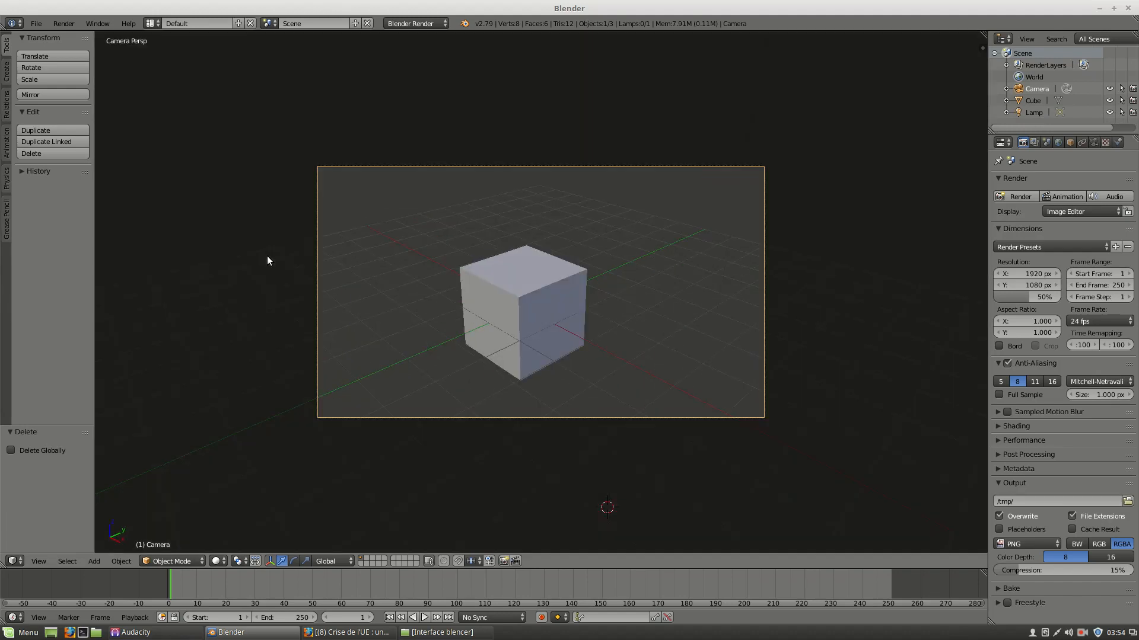
{"action": "left_click", "coordinate": [68, 21]}
{"action": "left_click", "coordinate": [81, 37]}
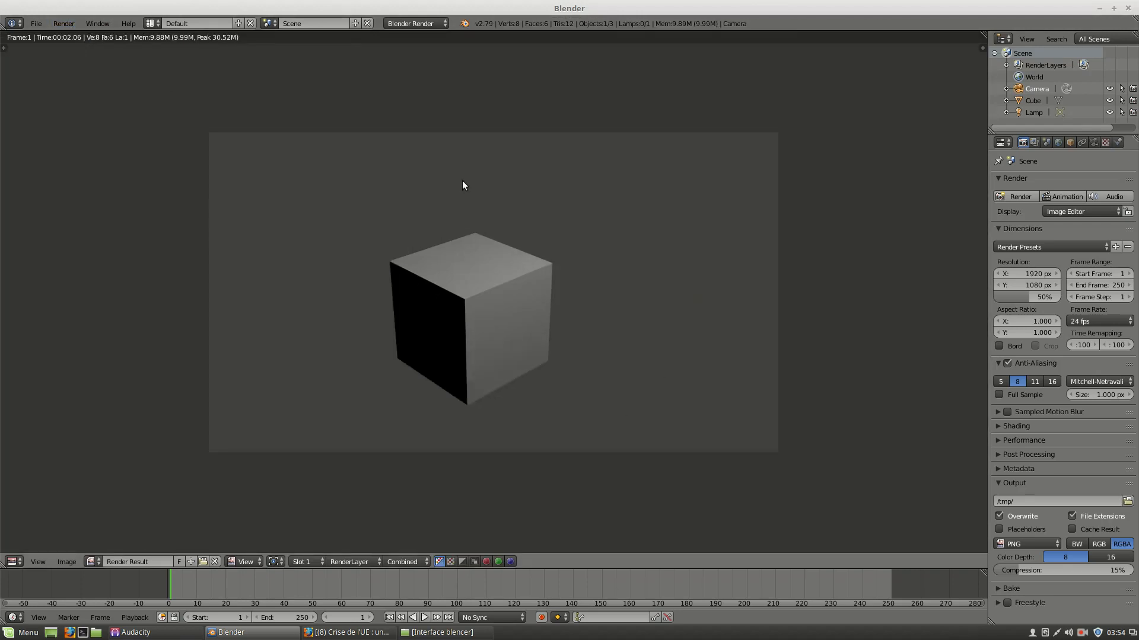
{"action": "key", "text": "Escape"}
Deselect all objects in the scene.
{"action": "left_click", "coordinate": [497, 240]}
{"action": "middle_click_drag", "start_coordinate": [496, 240], "coordinate": [467, 260]}
{"action": "scroll", "coordinate": [475, 257], "scroll_direction": "down", "scroll_amount": 6}
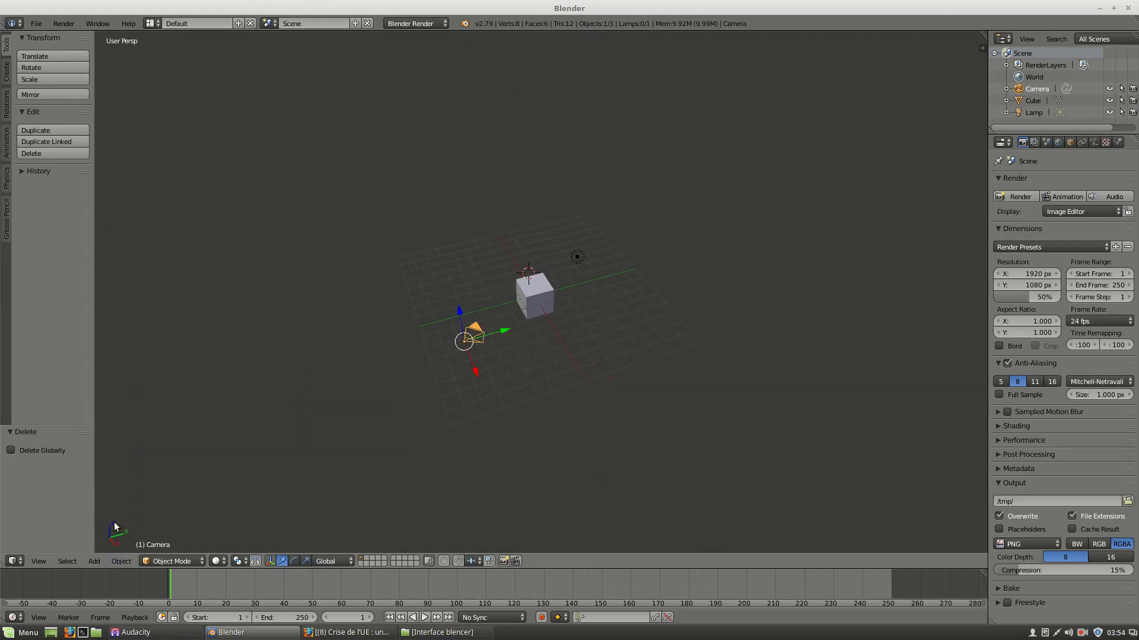
{"action": "left_click_drag", "start_coordinate": [478, 372], "coordinate": [454, 375]}
{"action": "key", "text": "a"}
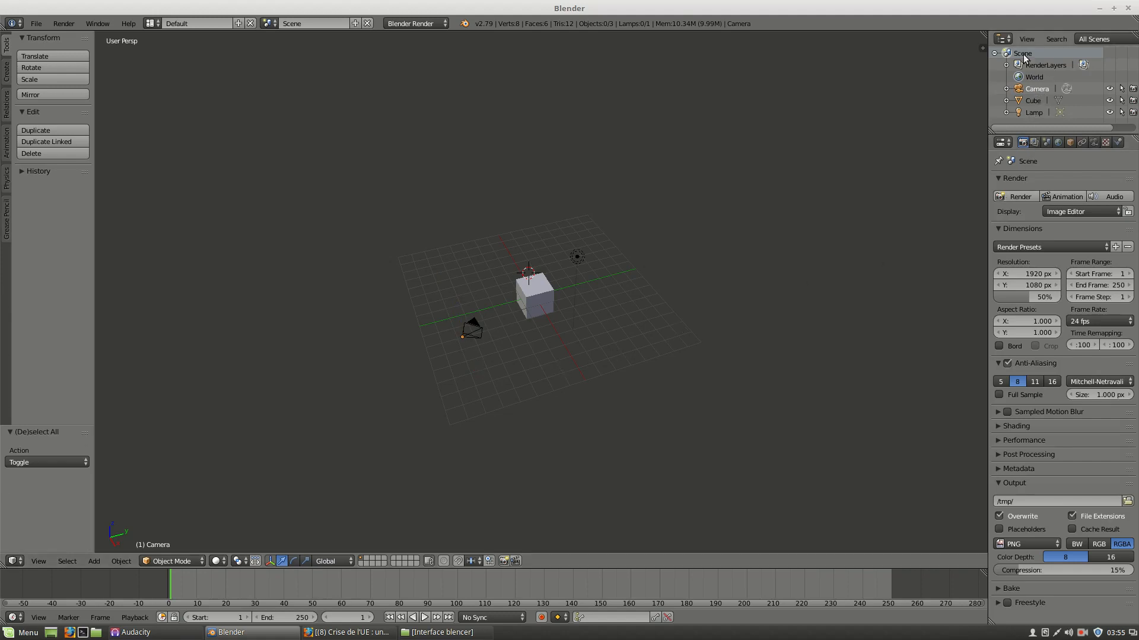
Select the scene objects one by one from the outliner, ending with the cube selected.
{"action": "left_click", "coordinate": [1034, 104]}
{"action": "left_click", "coordinate": [1032, 112]}
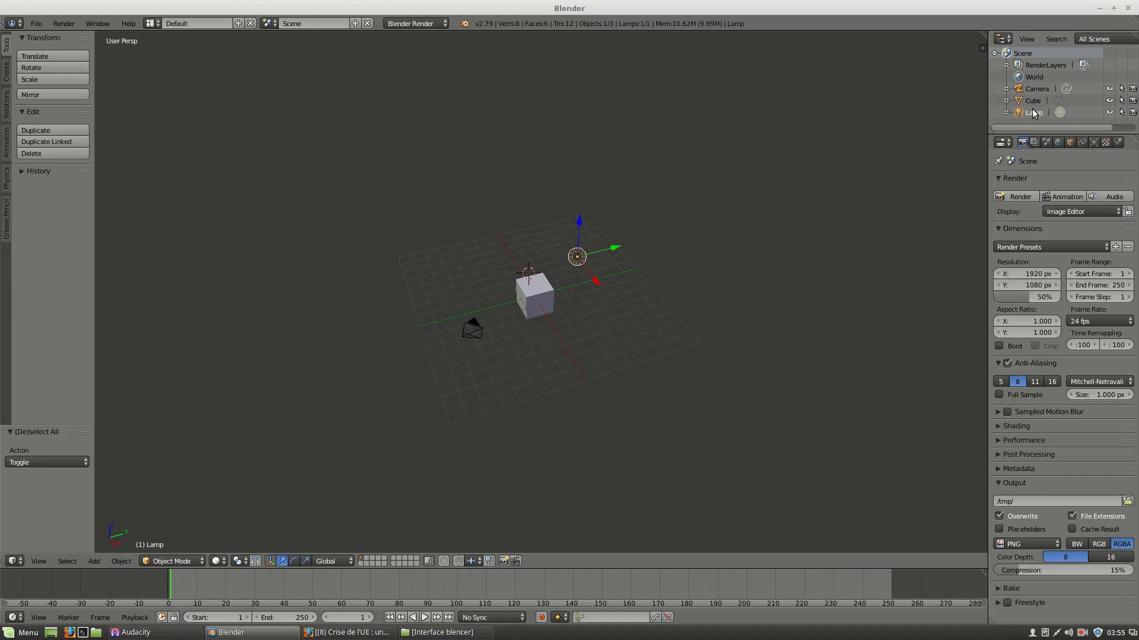
{"action": "left_click", "coordinate": [1034, 101]}
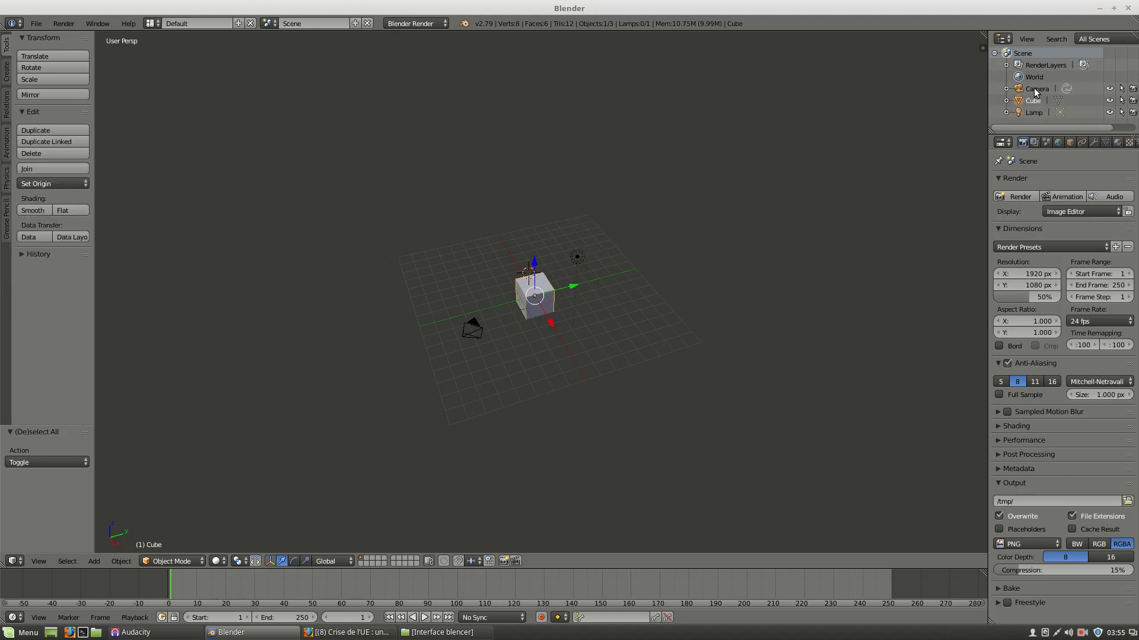
{"action": "left_click", "coordinate": [1036, 90]}
{"action": "left_click", "coordinate": [1019, 102]}
{"action": "left_click", "coordinate": [1006, 101]}
{"action": "left_click", "coordinate": [1006, 101]}
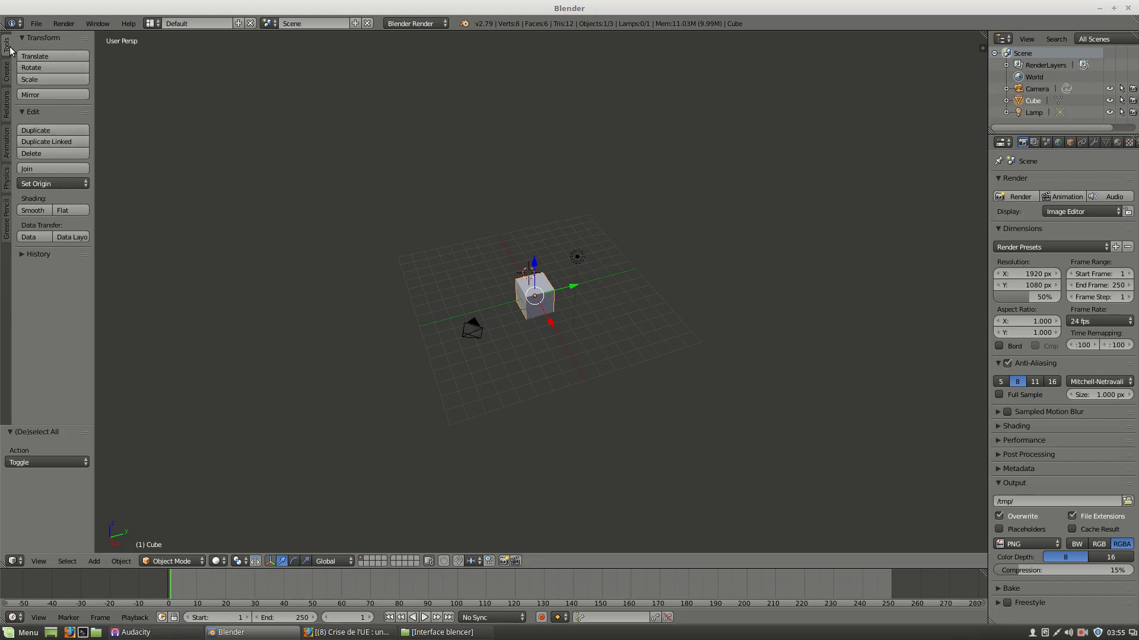
{"action": "left_click", "coordinate": [45, 67]}
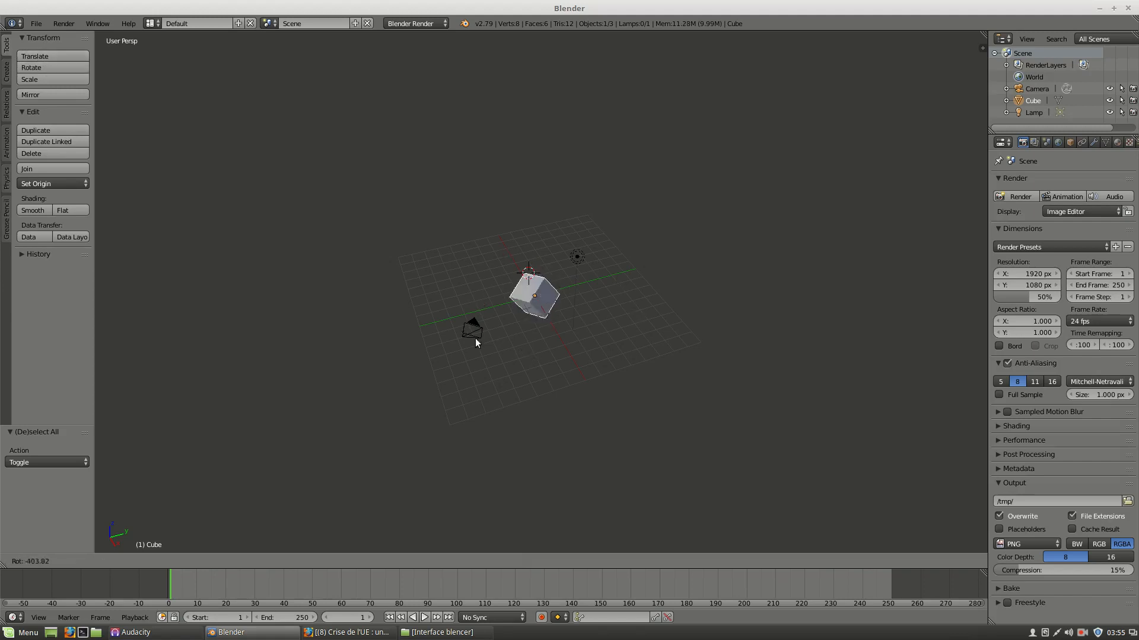
{"action": "right_click", "coordinate": [491, 365]}
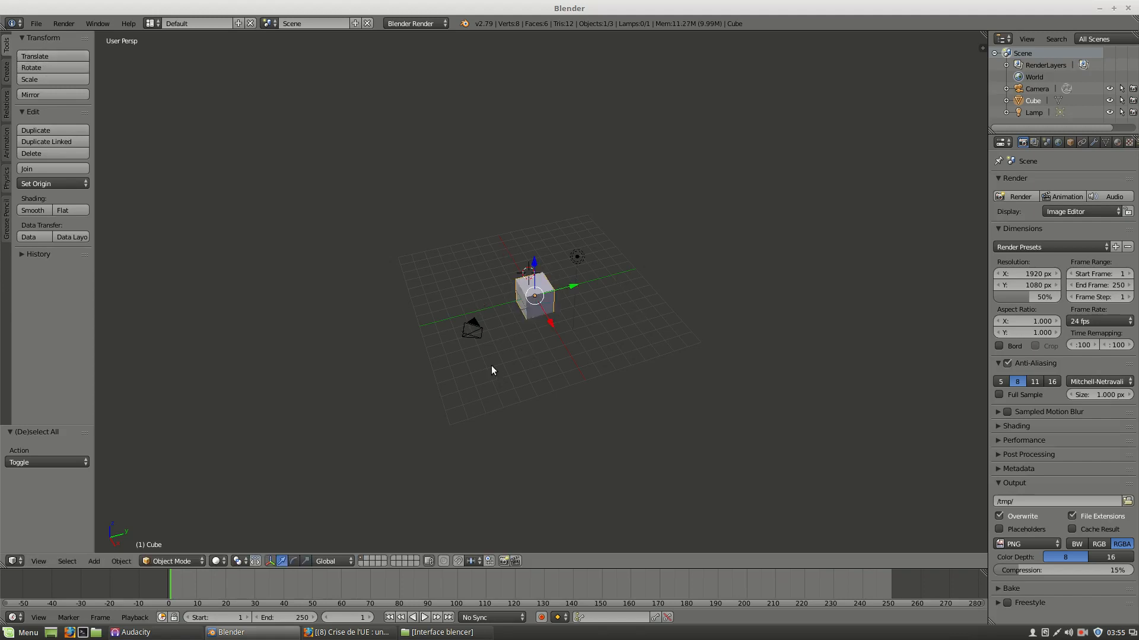
{"action": "left_click", "coordinate": [10, 213]}
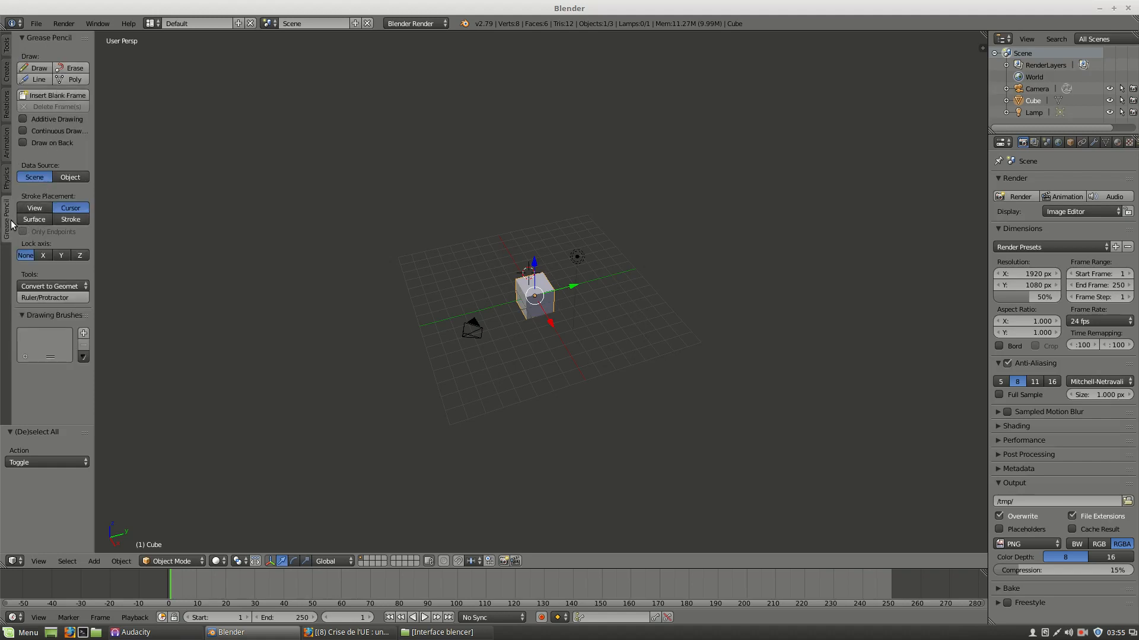
{"action": "left_click", "coordinate": [7, 52]}
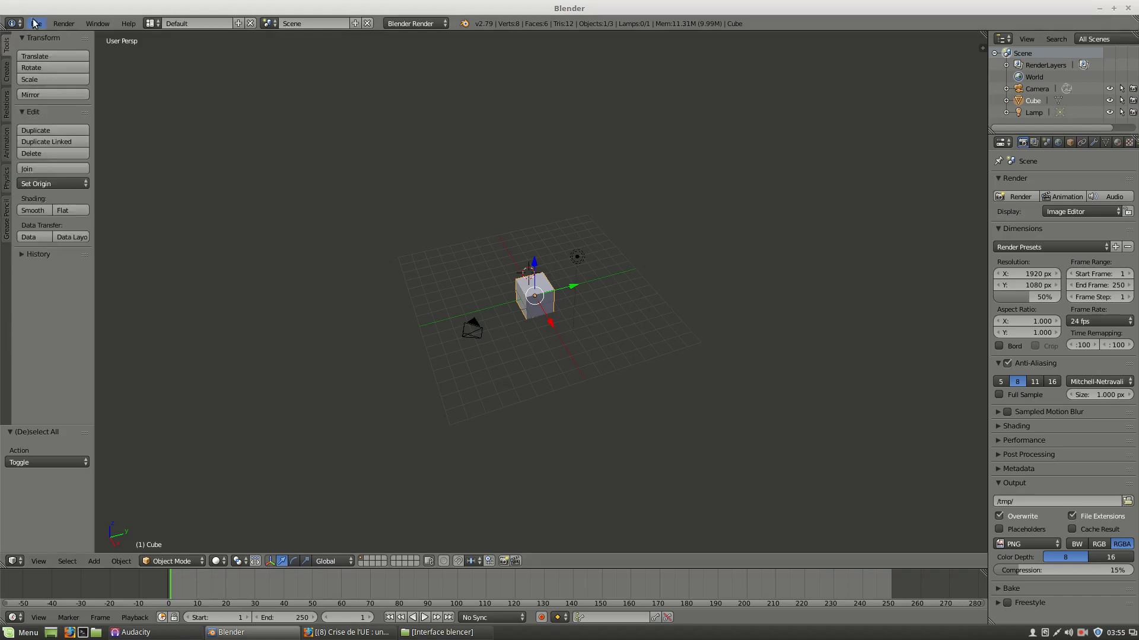
Open the user preferences and browse the add-ons list.
{"action": "left_click", "coordinate": [37, 24]}
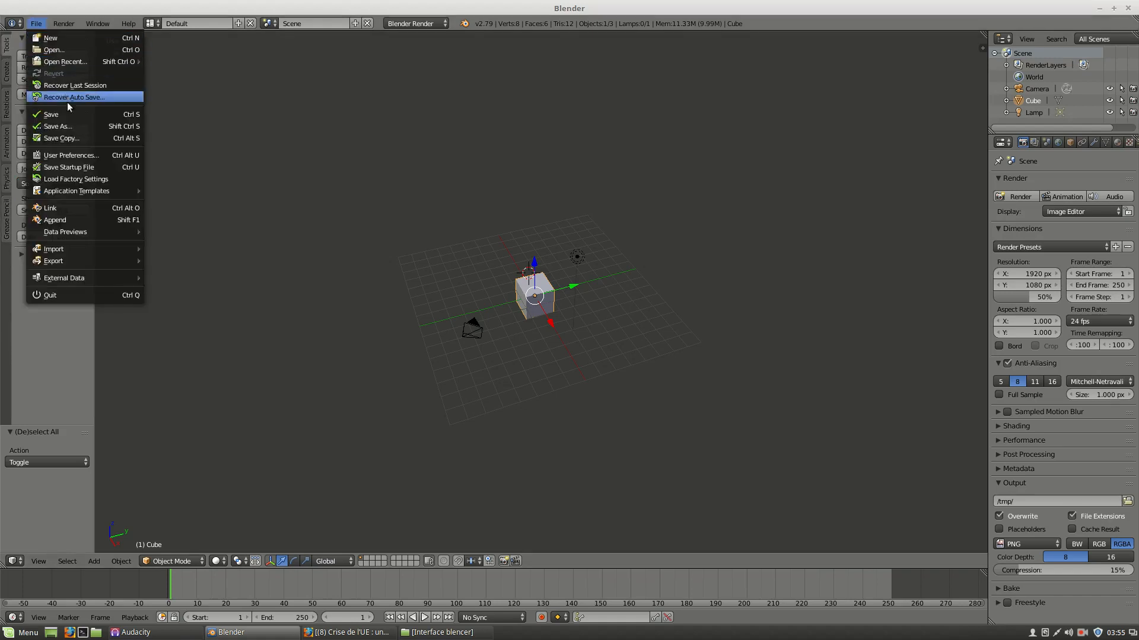
{"action": "left_click", "coordinate": [76, 155]}
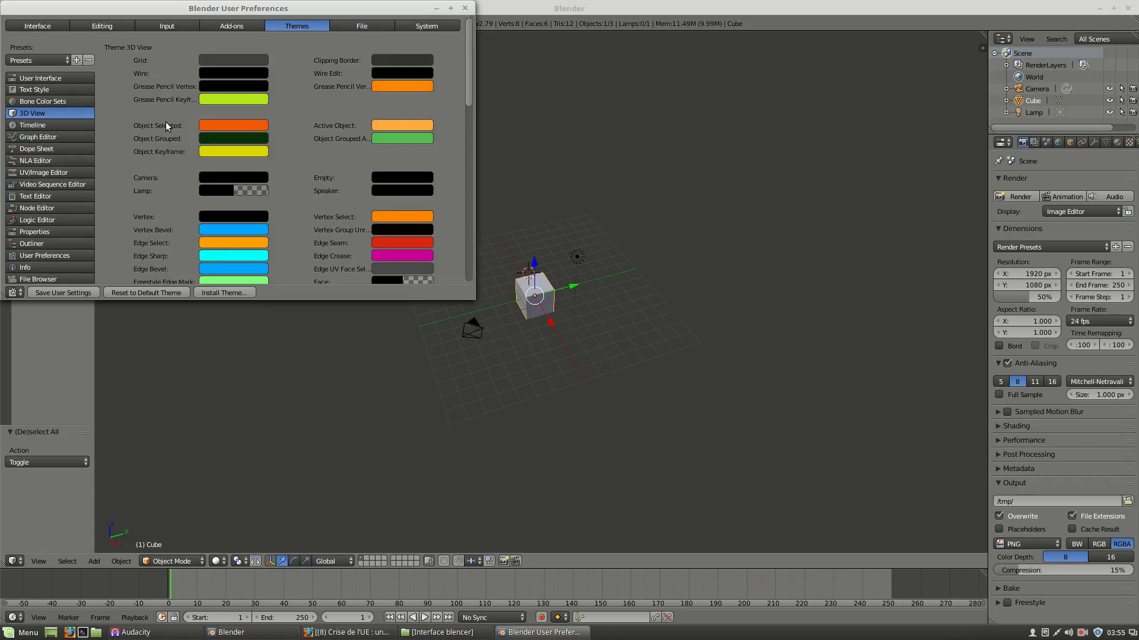
{"action": "left_click", "coordinate": [225, 26]}
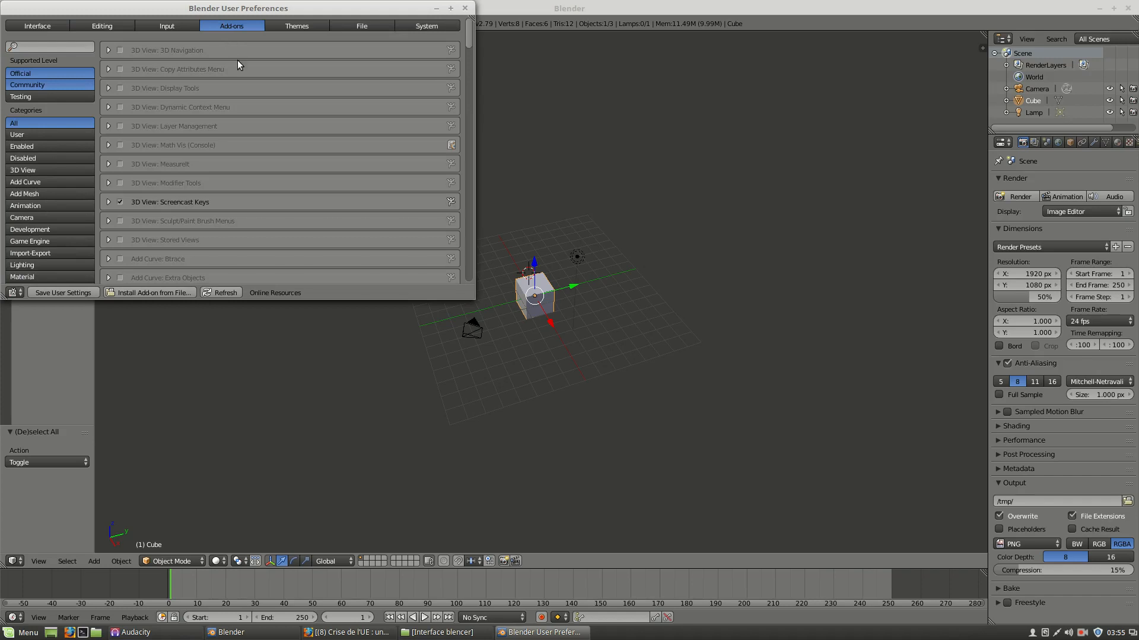
{"action": "scroll", "coordinate": [237, 60], "scroll_direction": "down", "scroll_amount": 10}
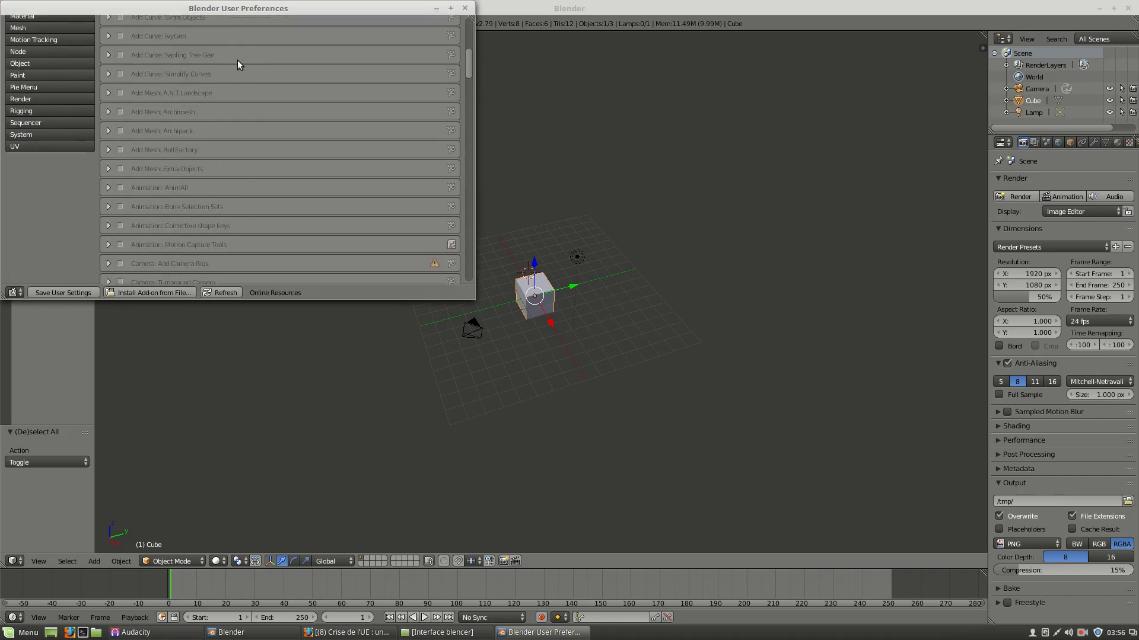
{"action": "scroll", "coordinate": [237, 59], "scroll_direction": "up", "scroll_amount": 8}
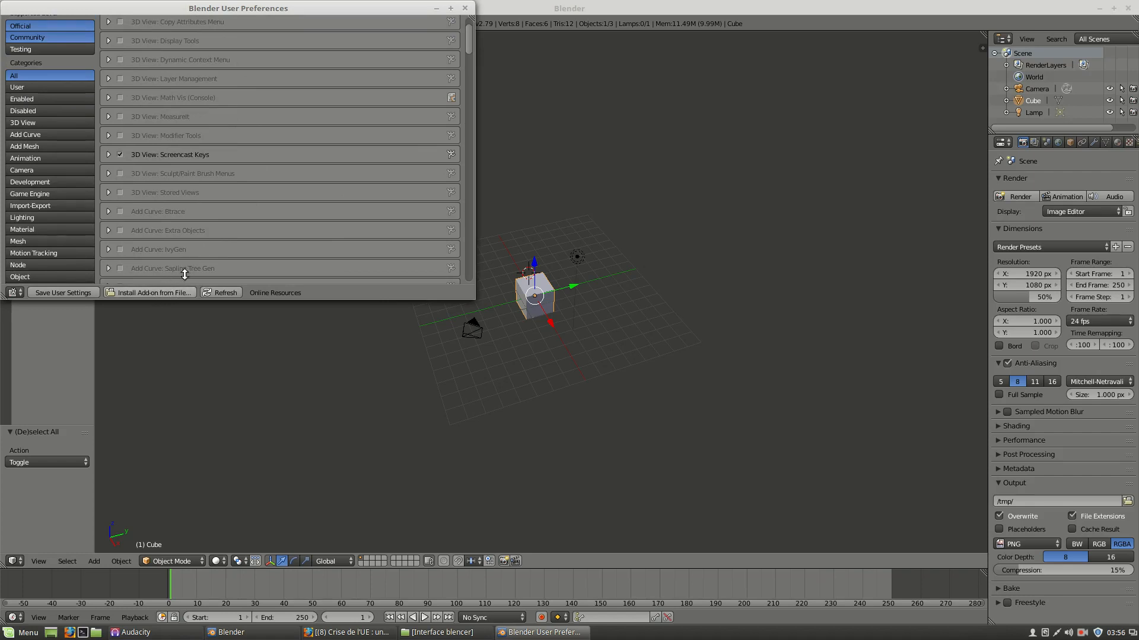
{"action": "scroll", "coordinate": [268, 204], "scroll_direction": "up", "scroll_amount": 2}
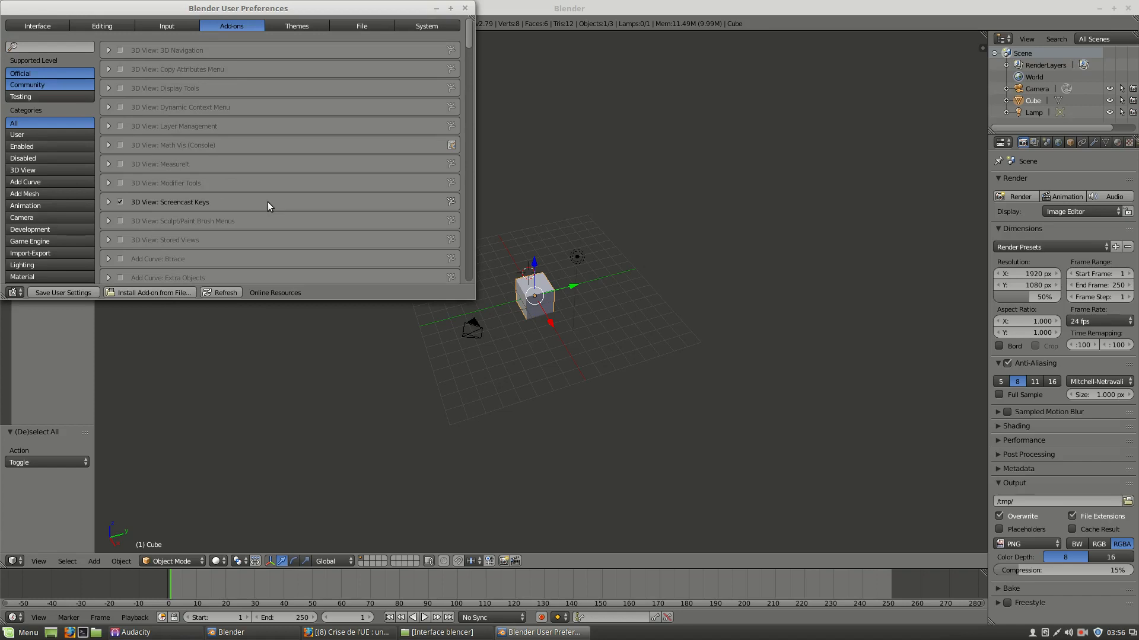
Lighten the 3D View theme's Gradient High/Off background colour to 0.745 grey.
{"action": "left_click", "coordinate": [311, 27]}
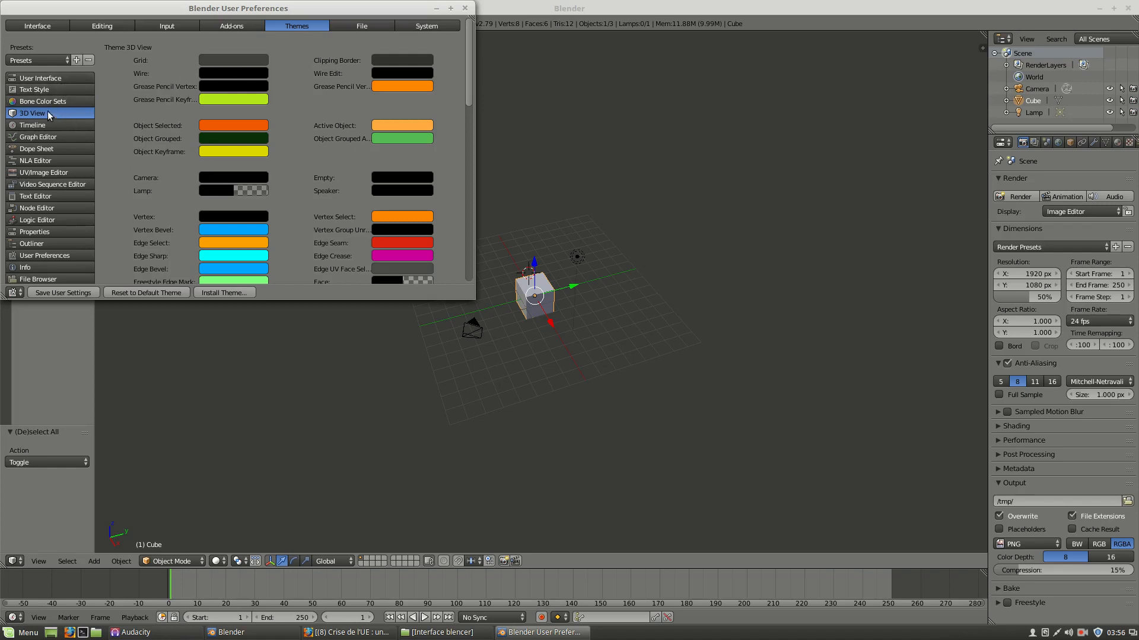
{"action": "scroll", "coordinate": [418, 178], "scroll_direction": "down", "scroll_amount": 20}
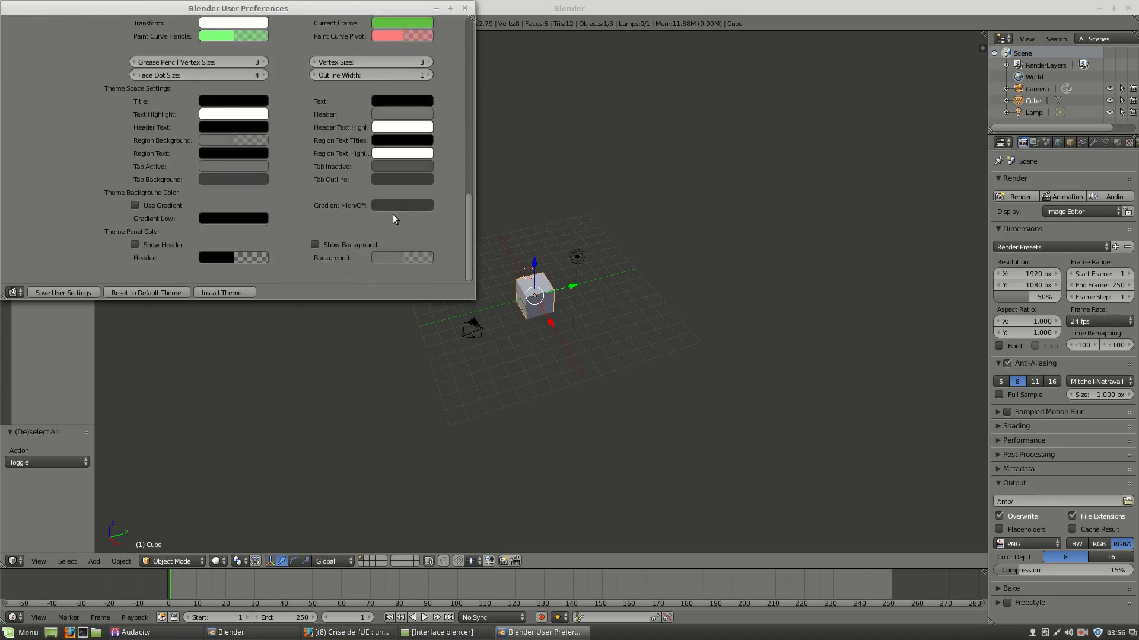
{"action": "left_click", "coordinate": [396, 205]}
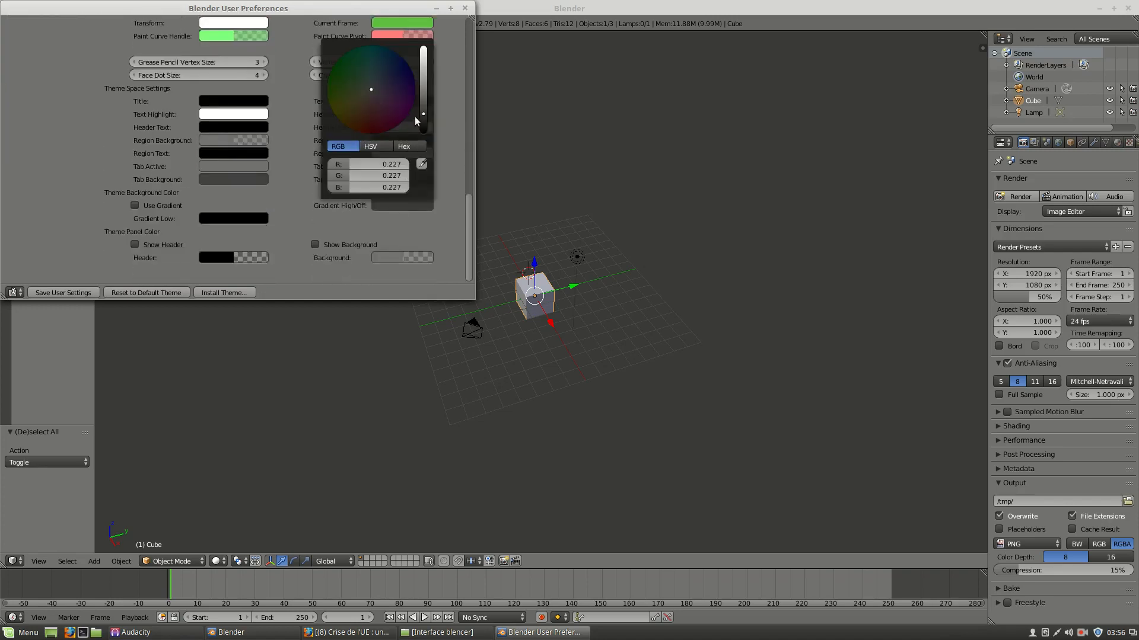
{"action": "left_click_drag", "start_coordinate": [421, 112], "coordinate": [423, 68]}
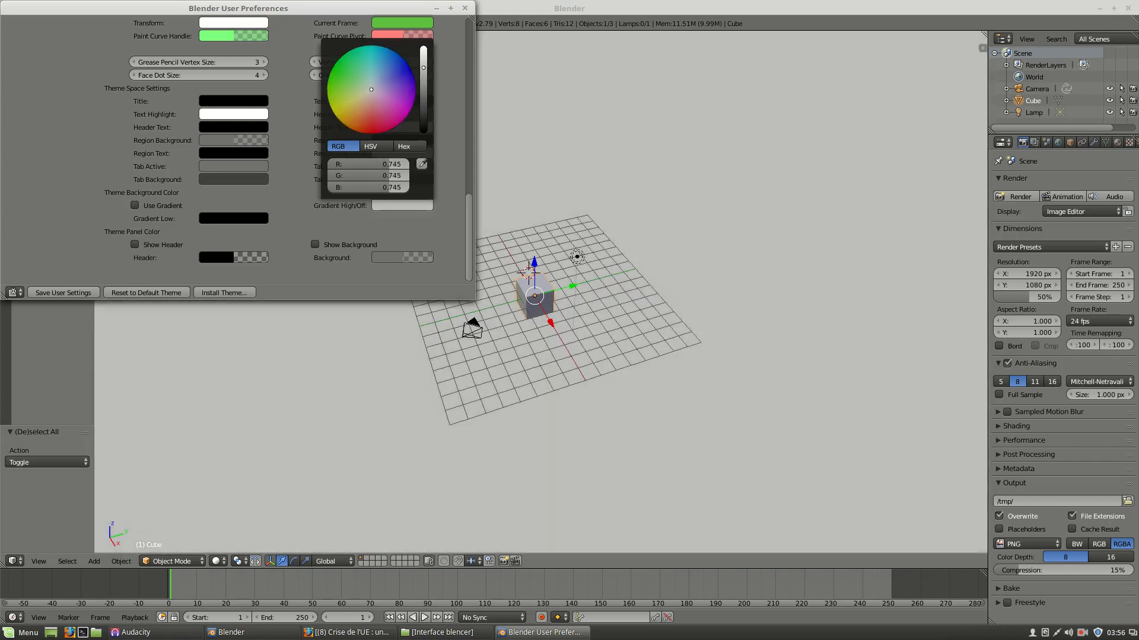
Enable International Fonts in the System preferences, open the language list, and close the preferences window.
{"action": "scroll", "coordinate": [440, 83], "scroll_direction": "up", "scroll_amount": 10}
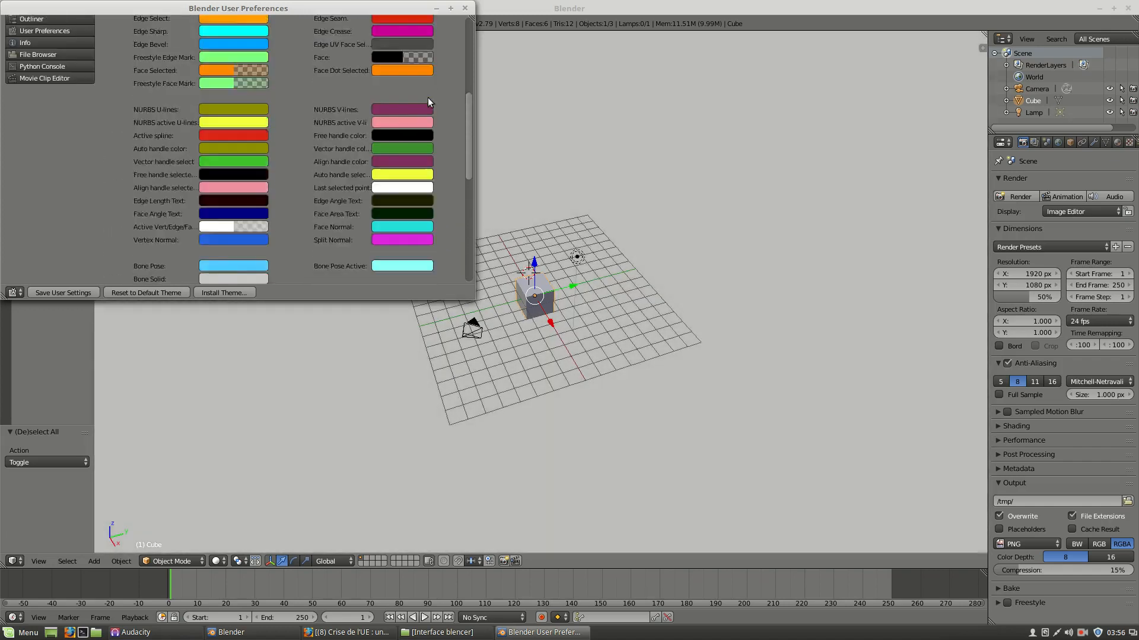
{"action": "scroll", "coordinate": [426, 100], "scroll_direction": "up", "scroll_amount": 8}
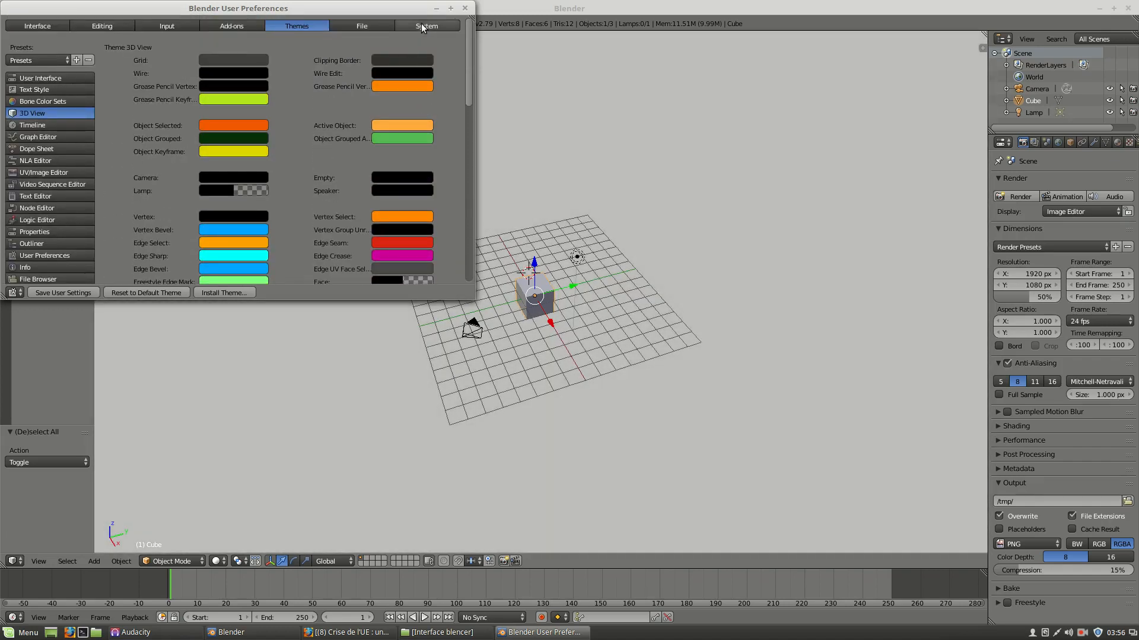
{"action": "left_click", "coordinate": [424, 25]}
{"action": "scroll", "coordinate": [394, 109], "scroll_direction": "down", "scroll_amount": 4}
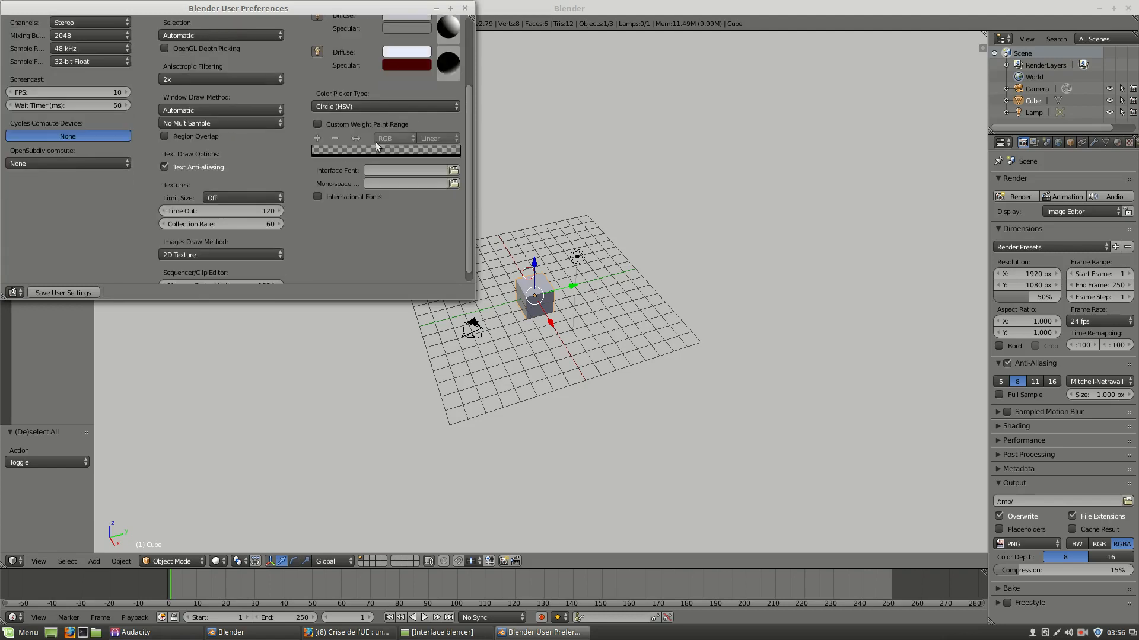
{"action": "left_click", "coordinate": [318, 197]}
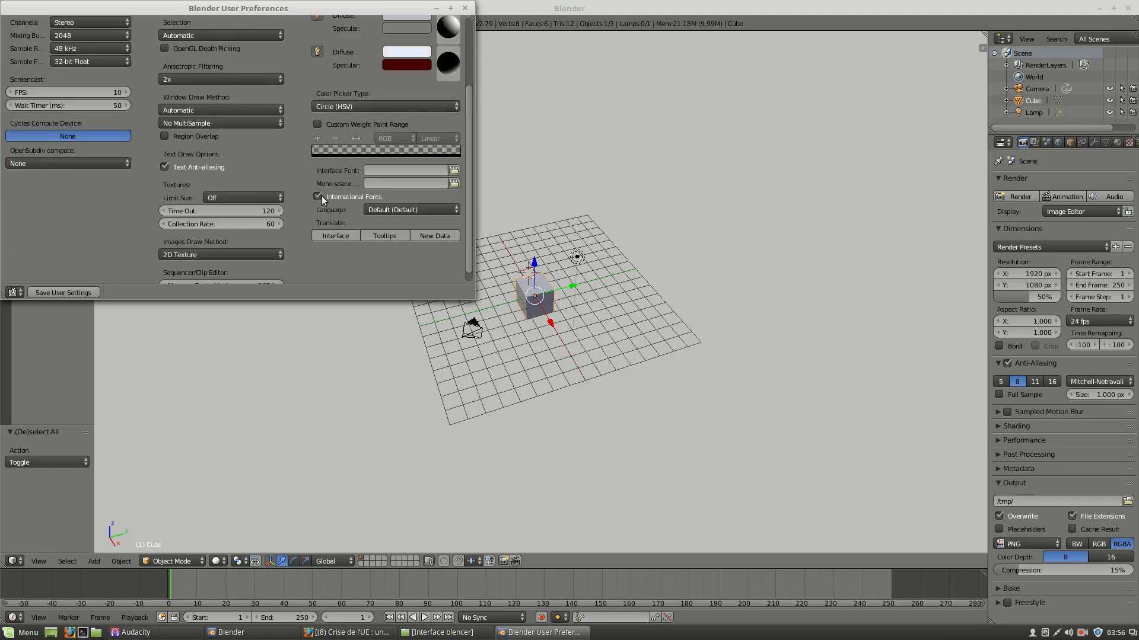
{"action": "left_click", "coordinate": [381, 210]}
{"action": "left_click", "coordinate": [464, 8]}
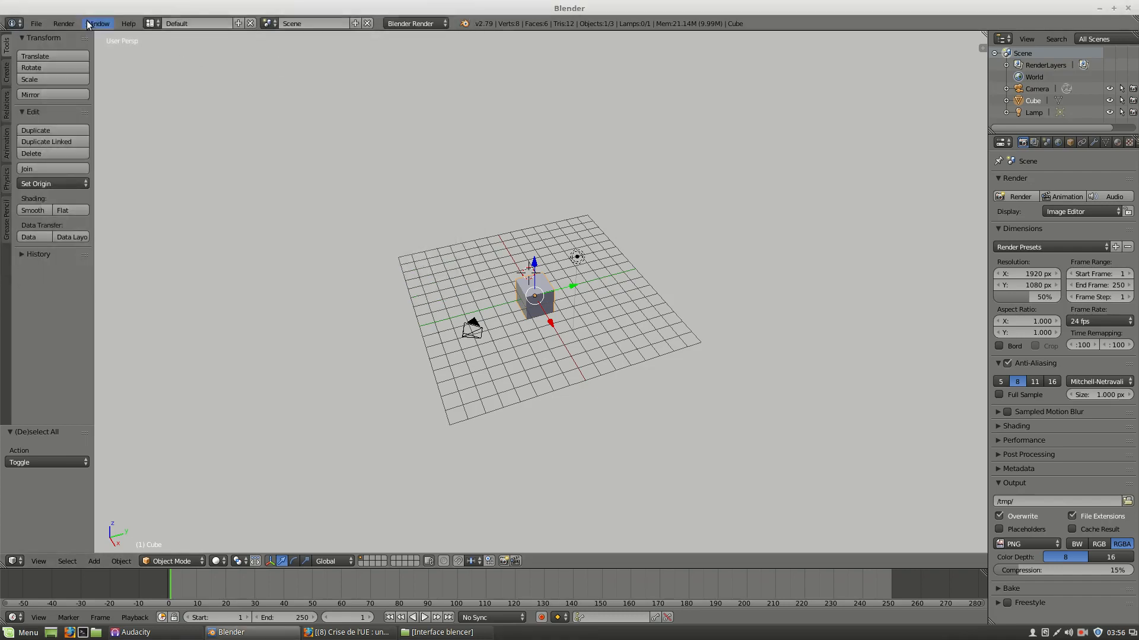
Open the Render menu to look over its render options.
{"action": "left_click", "coordinate": [69, 27]}
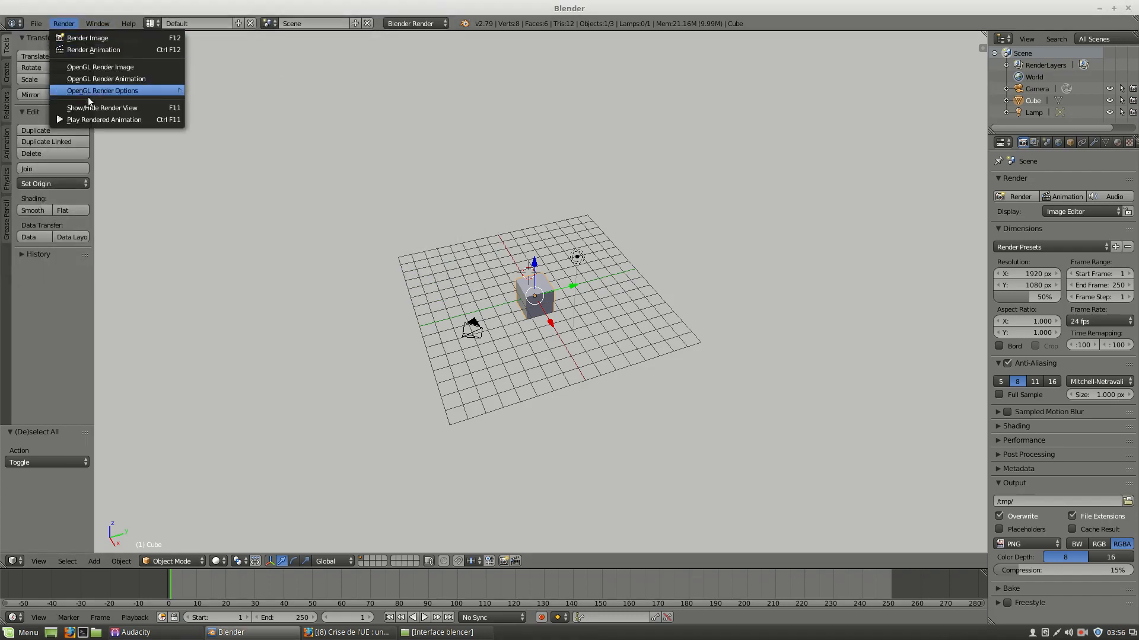
{"action": "left_click", "coordinate": [148, 152]}
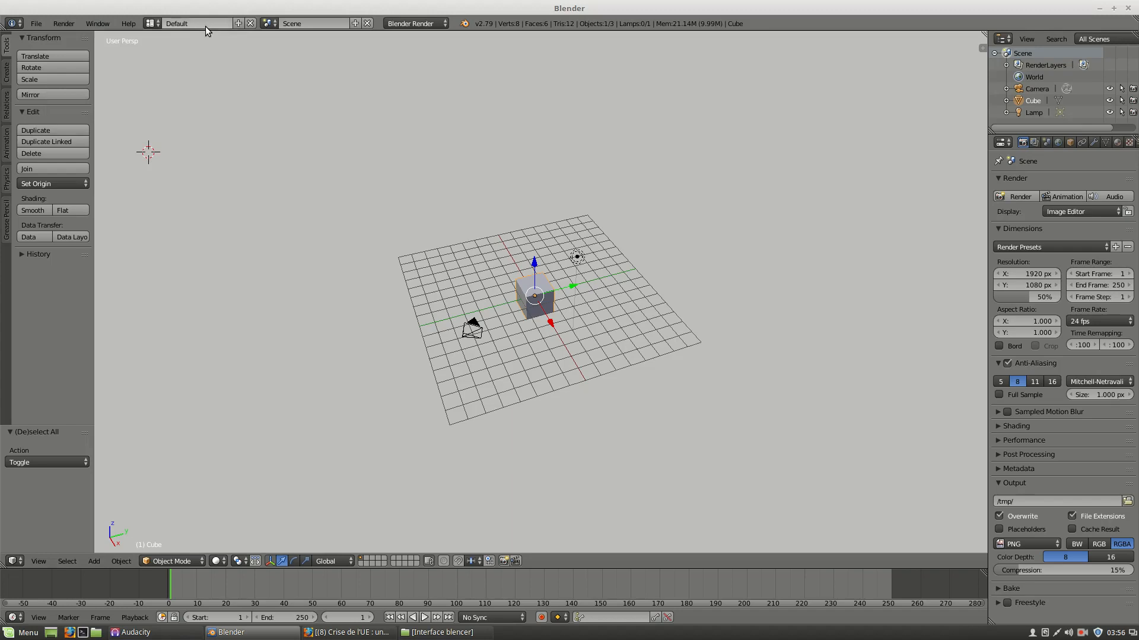
Switch the screen layout to Motion Tracking and back to Default.
{"action": "left_click", "coordinate": [152, 23]}
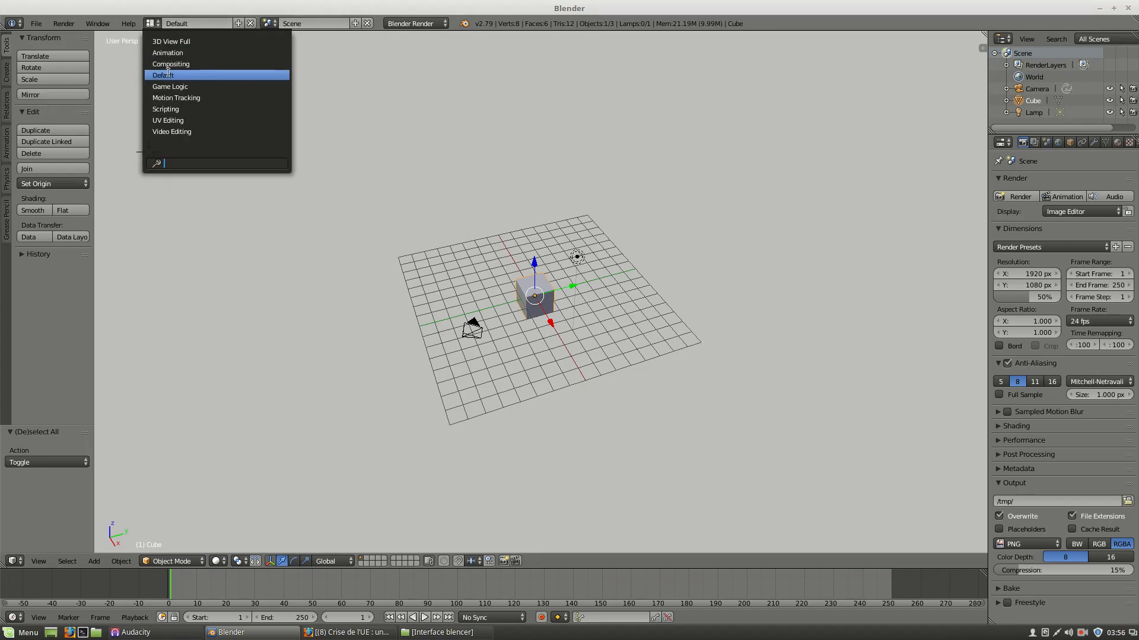
{"action": "left_click", "coordinate": [173, 98]}
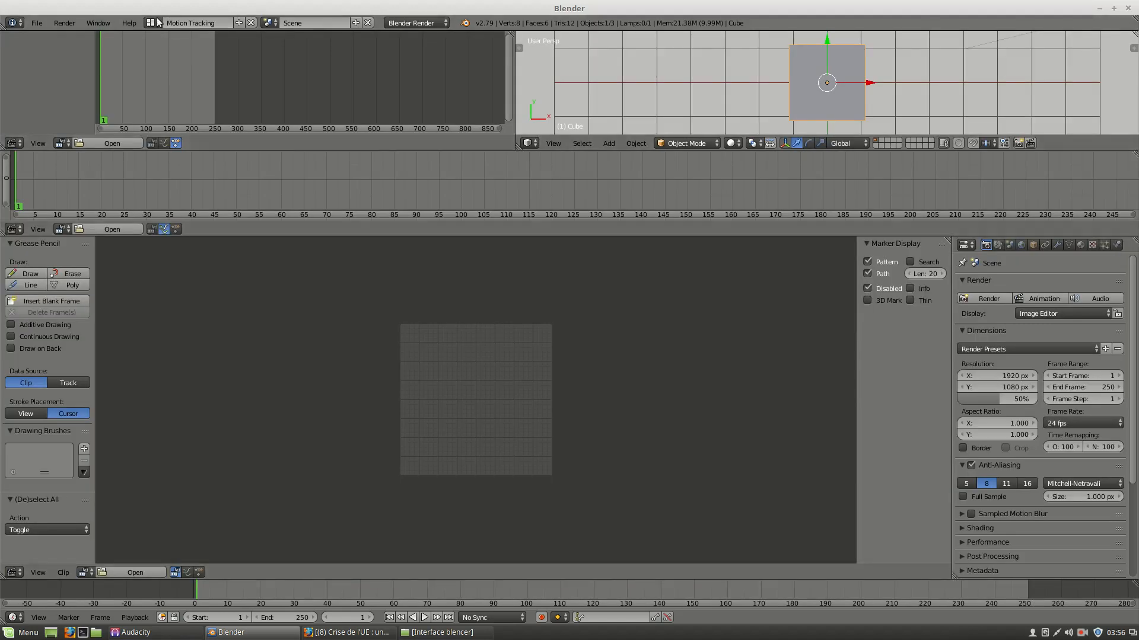
{"action": "left_click", "coordinate": [155, 23]}
{"action": "left_click", "coordinate": [176, 75]}
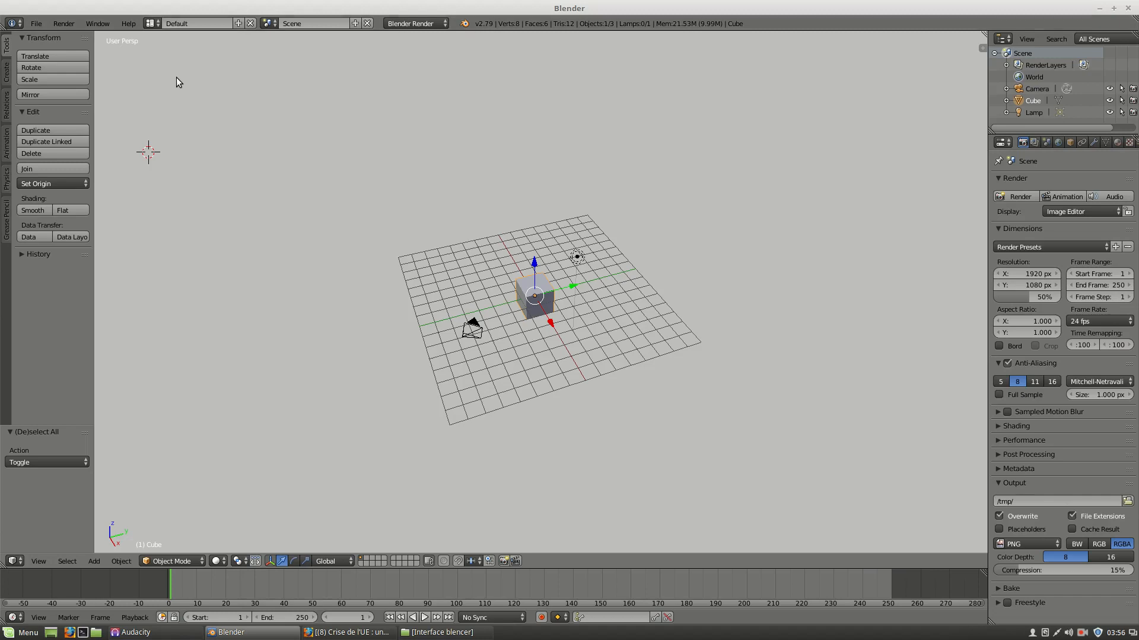
Toggle the 3D viewport's properties sidebar and tool shelf open and closed.
{"action": "left_click", "coordinate": [423, 22]}
{"action": "key", "text": "n"}
{"action": "key", "text": "n"}
{"action": "key", "text": "t"}
{"action": "key", "text": "t"}
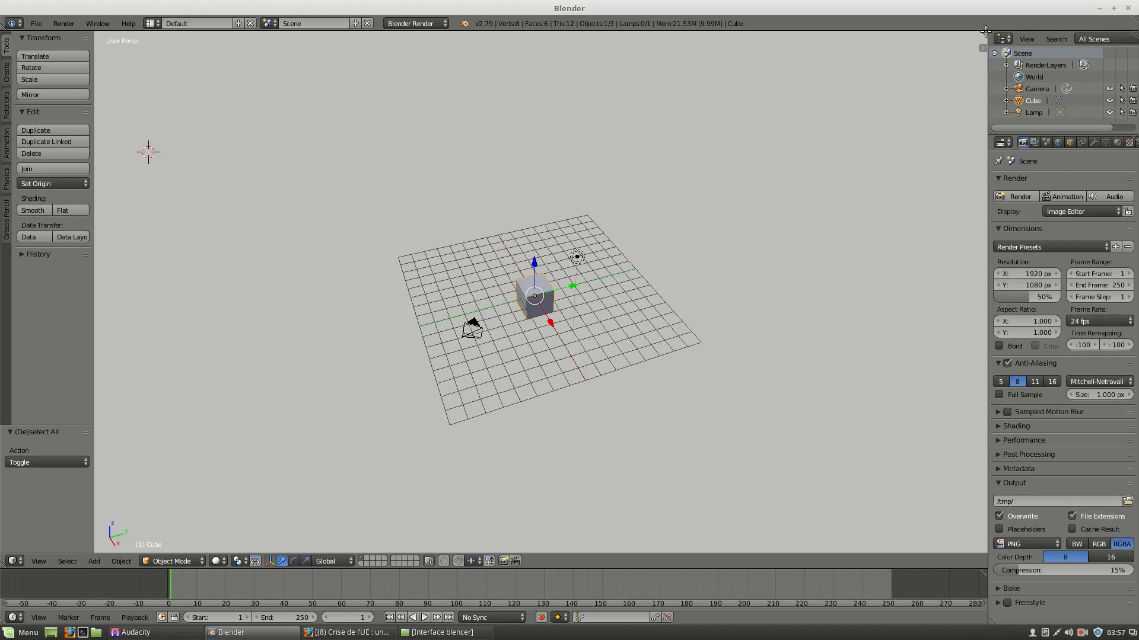
Split the 3D viewport into two side-by-side views.
{"action": "left_click_drag", "start_coordinate": [985, 31], "coordinate": [394, 180]}
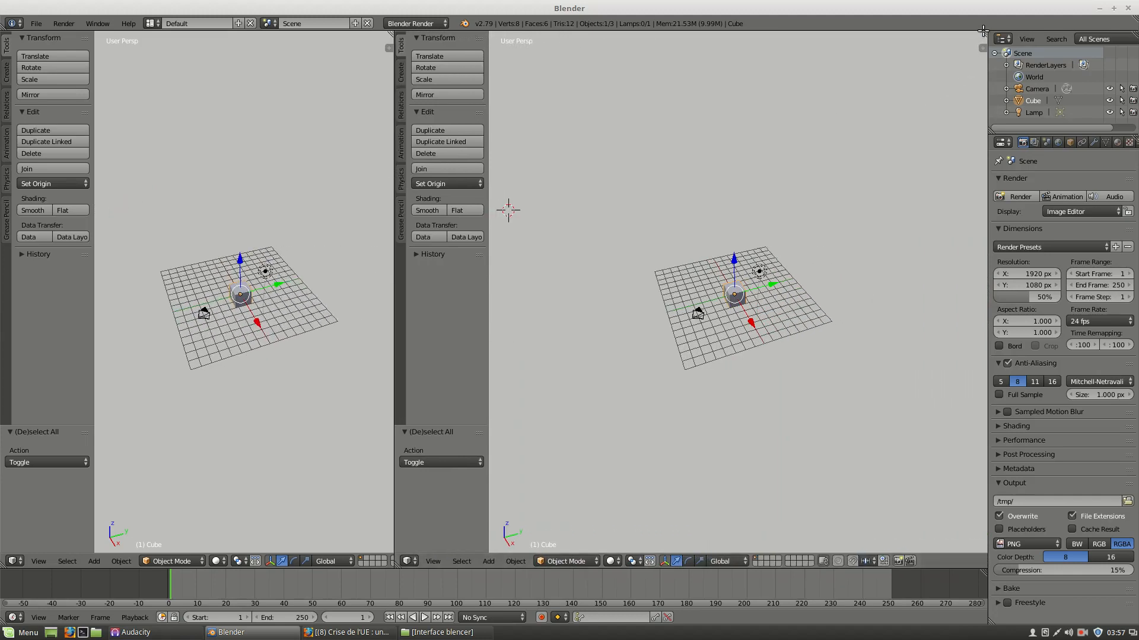
Split off a third viewport and merge it back into the second view.
{"action": "left_click_drag", "start_coordinate": [983, 35], "coordinate": [769, 68]}
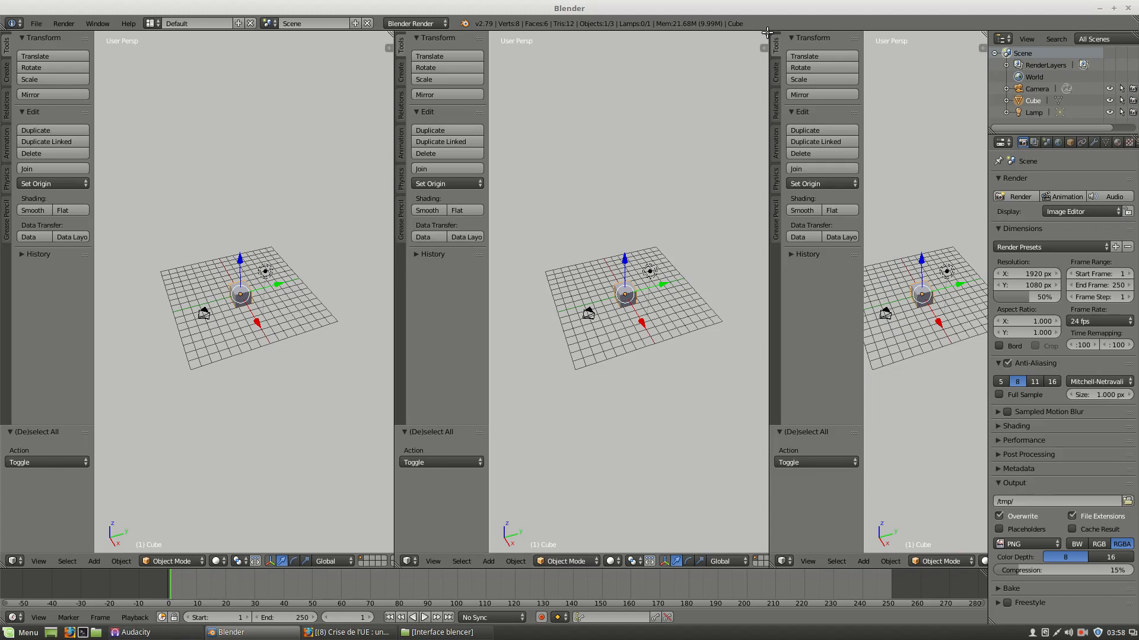
{"action": "left_click_drag", "start_coordinate": [767, 32], "coordinate": [777, 36]}
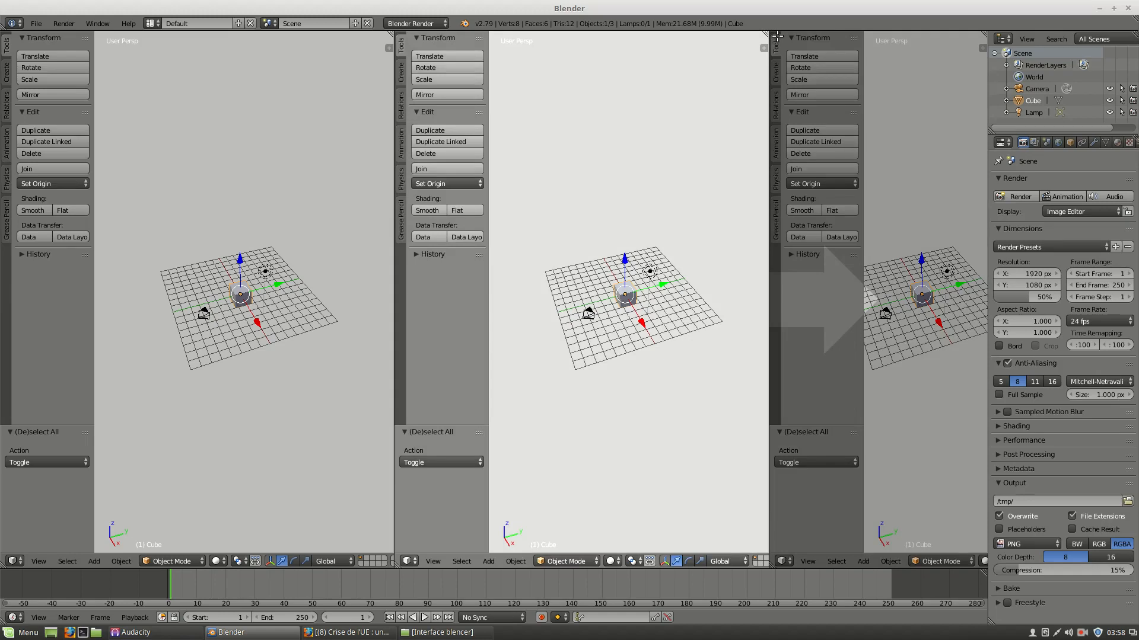
{"action": "mouse_move", "coordinate": [777, 36]}
{"action": "left_mouse_down"}
{"action": "mouse_move", "coordinate": [765, 38]}
{"action": "mouse_move", "coordinate": [783, 43]}
{"action": "left_mouse_up"}
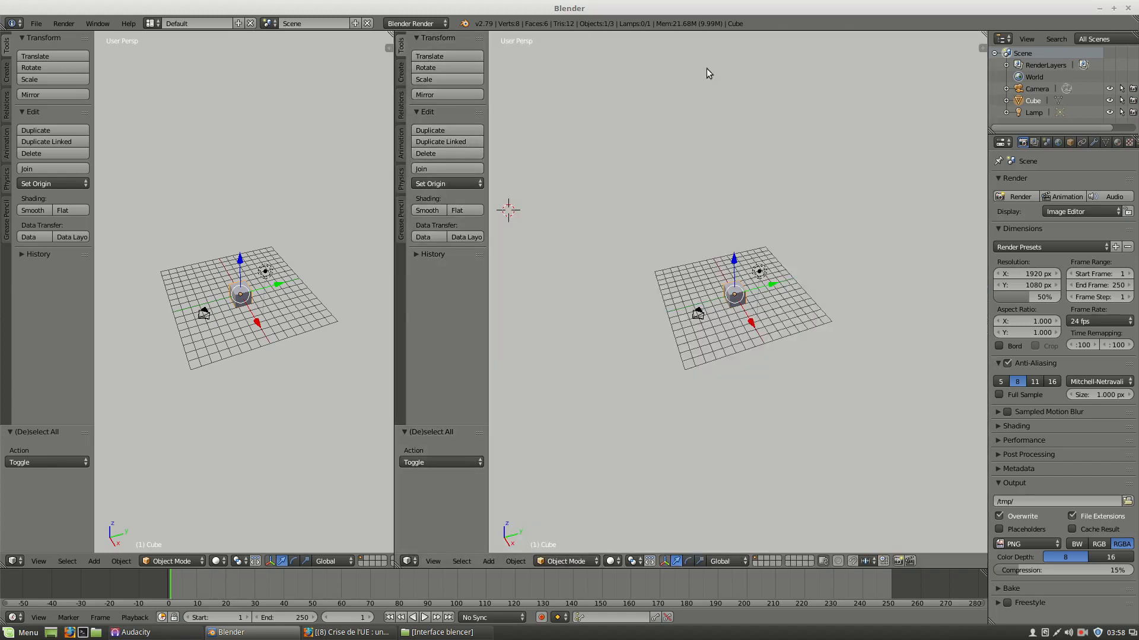